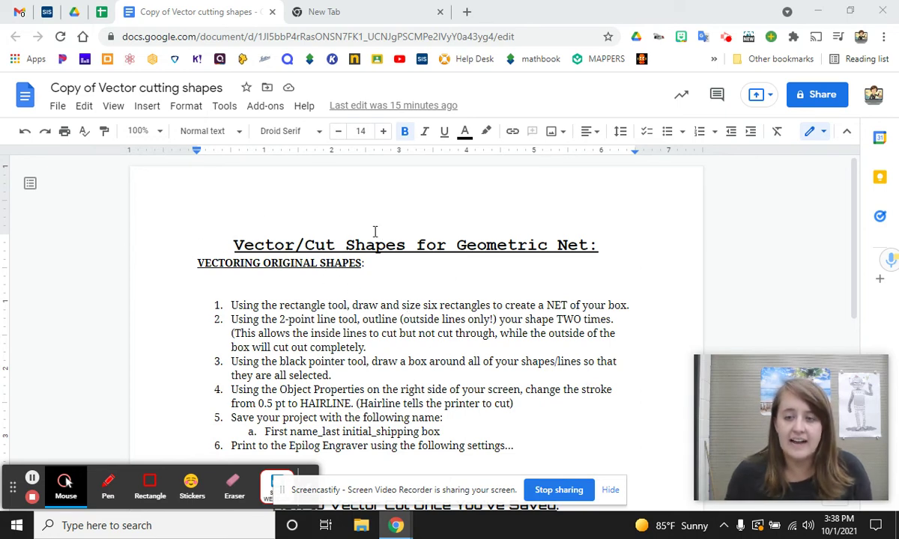
Scroll the Vector cutting shapes instructions, then minimize Chrome to reveal the desktop.
{"action": "scroll", "coordinate": [358, 290], "scroll_direction": "down", "scroll_amount": 1}
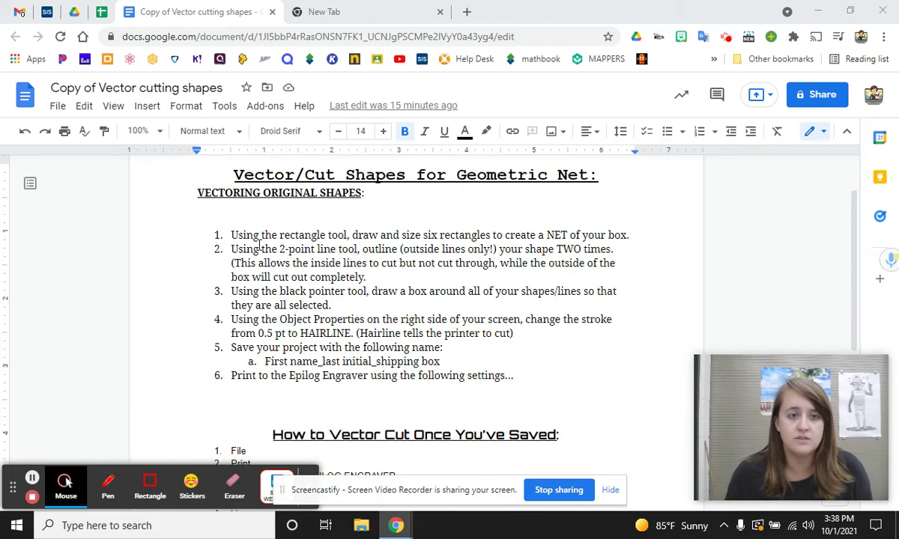
{"action": "left_click", "coordinate": [821, 10]}
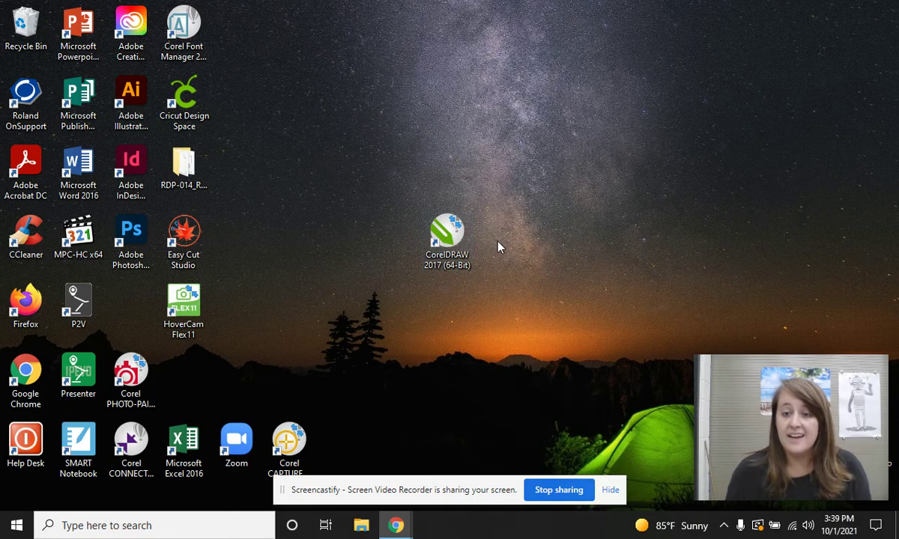
Launch CorelDRAW 2017 from its desktop shortcut and skip the Corel account sign-in.
{"action": "double_click", "coordinate": [440, 236]}
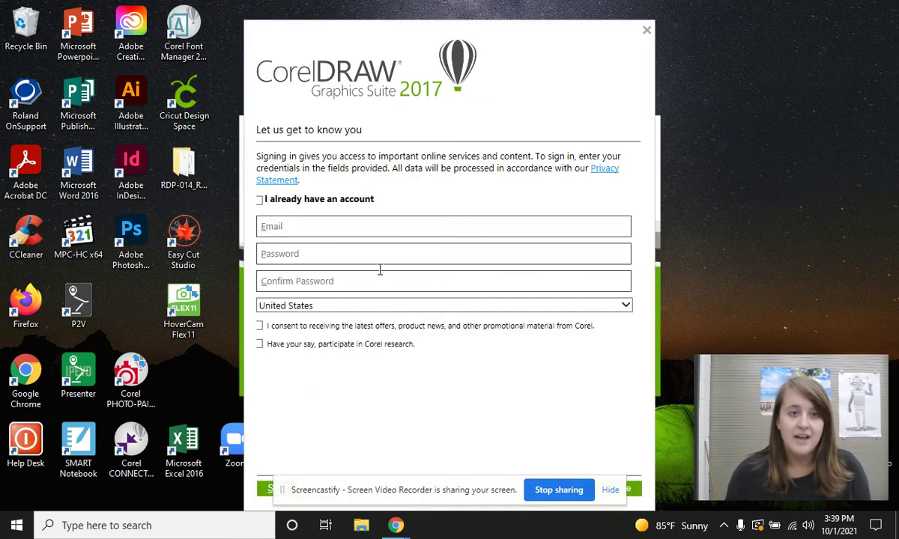
{"action": "left_click", "coordinate": [609, 490]}
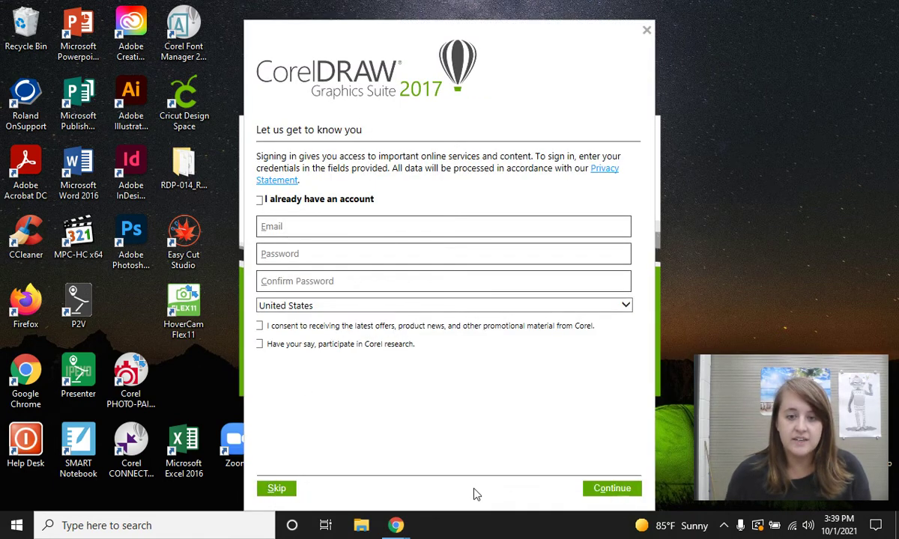
{"action": "left_click", "coordinate": [277, 489]}
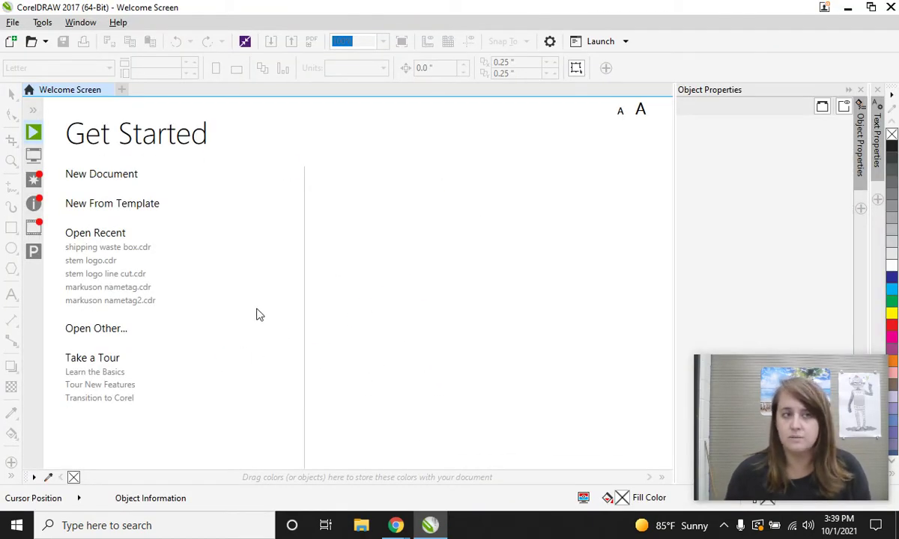
Create a new blank document, Untitled-1, with the default 9 x 12 in page.
{"action": "left_click", "coordinate": [94, 176]}
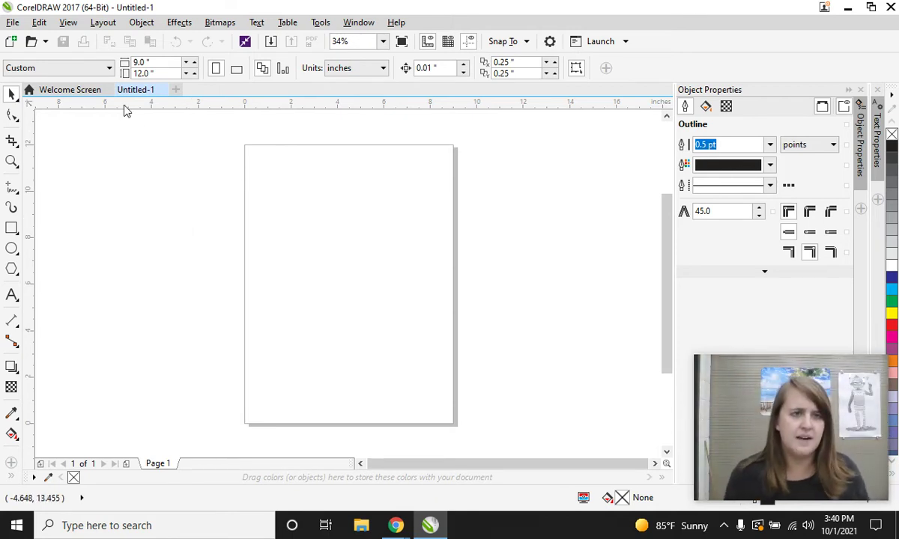
Create a paragraph text frame left of the page with 36 pt font size.
{"action": "left_click", "coordinate": [11, 294]}
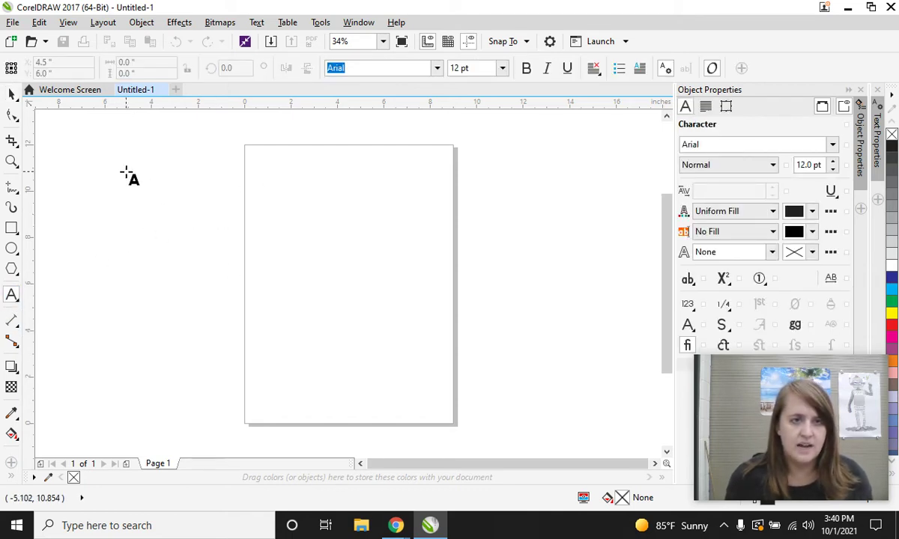
{"action": "left_click_drag", "start_coordinate": [104, 167], "coordinate": [219, 268]}
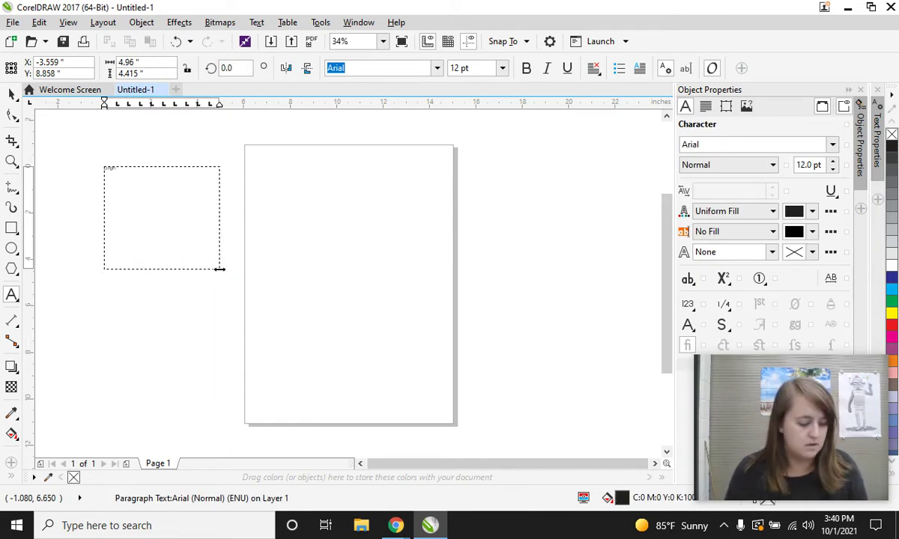
{"action": "left_click", "coordinate": [503, 69]}
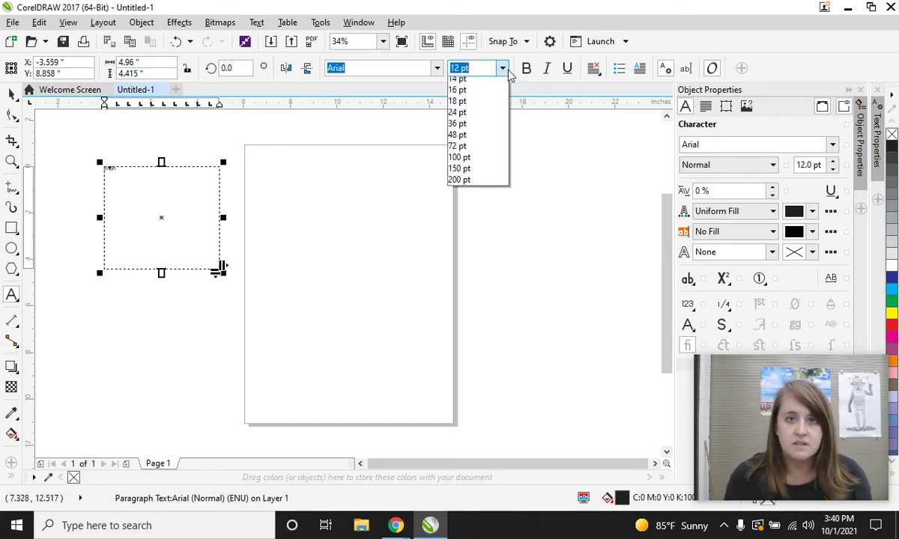
{"action": "left_click", "coordinate": [481, 206]}
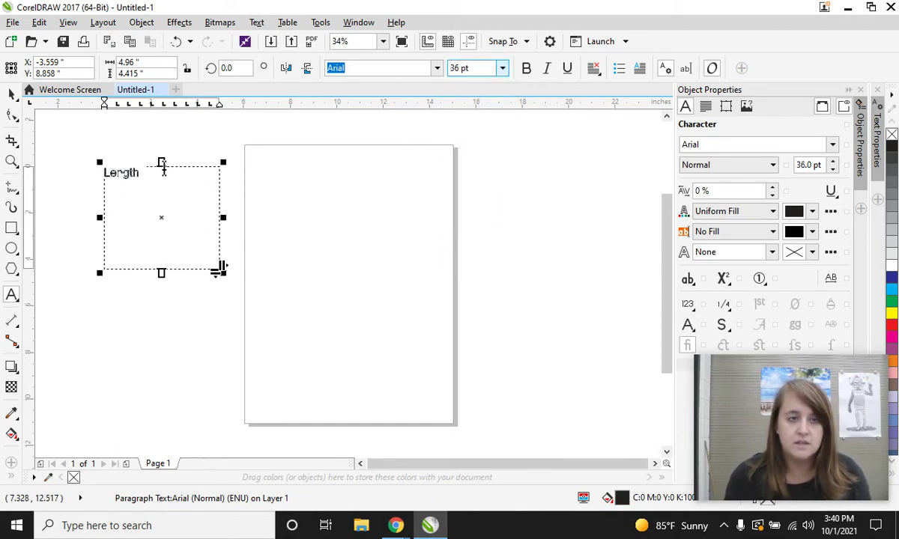
Type 'Length: 4in', 'Width: 2.5 in' and 'Height: 2.25 in' on separate lines, then deselect.
{"action": "left_click", "coordinate": [152, 175]}
{"action": "type", "text": ": "}
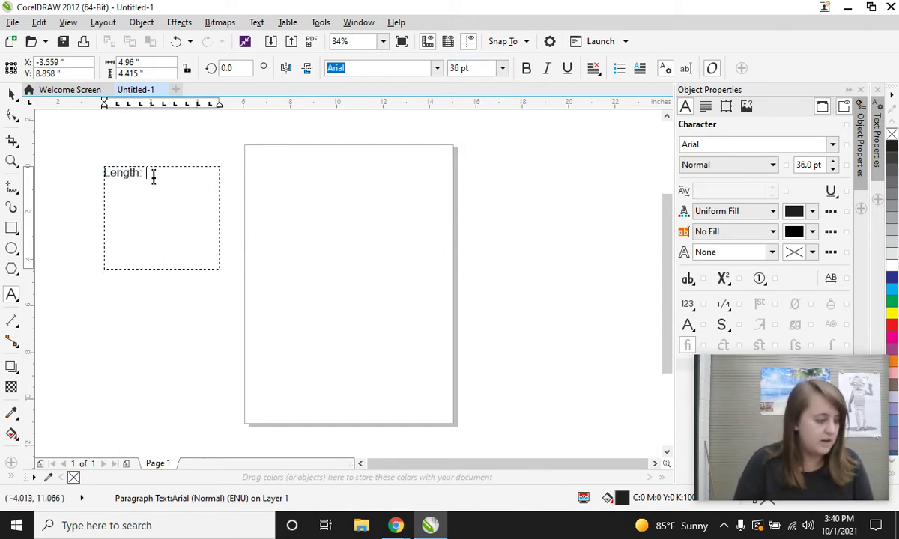
{"action": "type", "text": "4"}
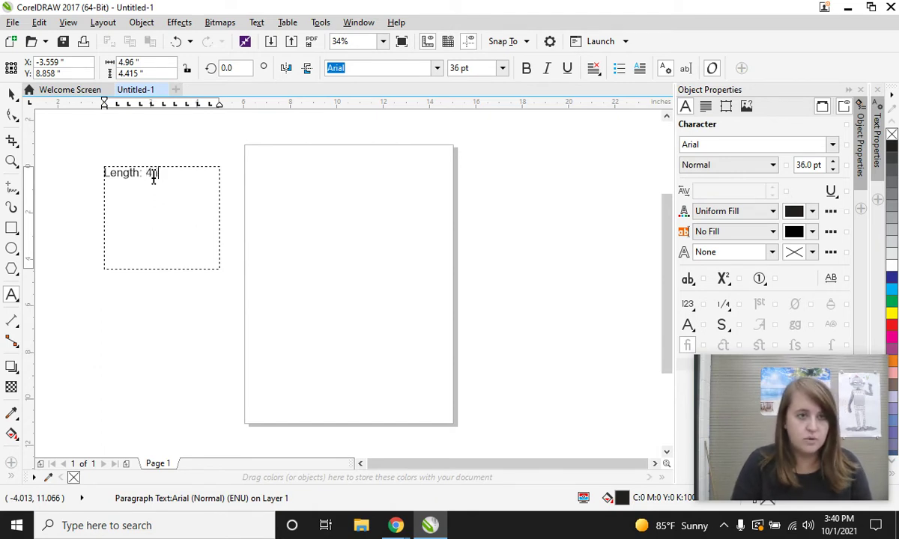
{"action": "type", "text": "in"}
{"action": "key", "text": "Return"}
{"action": "type", "text": "Width: 2."}
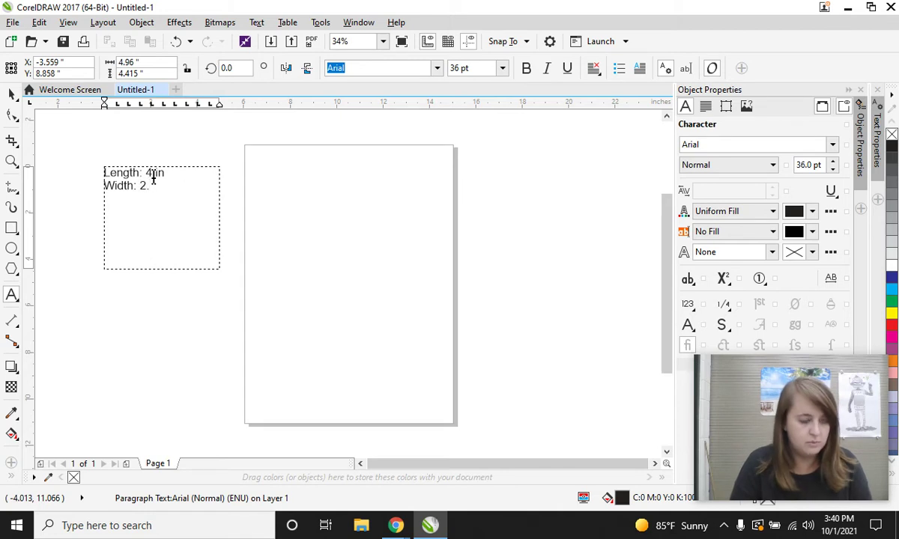
{"action": "type", "text": "5 in"}
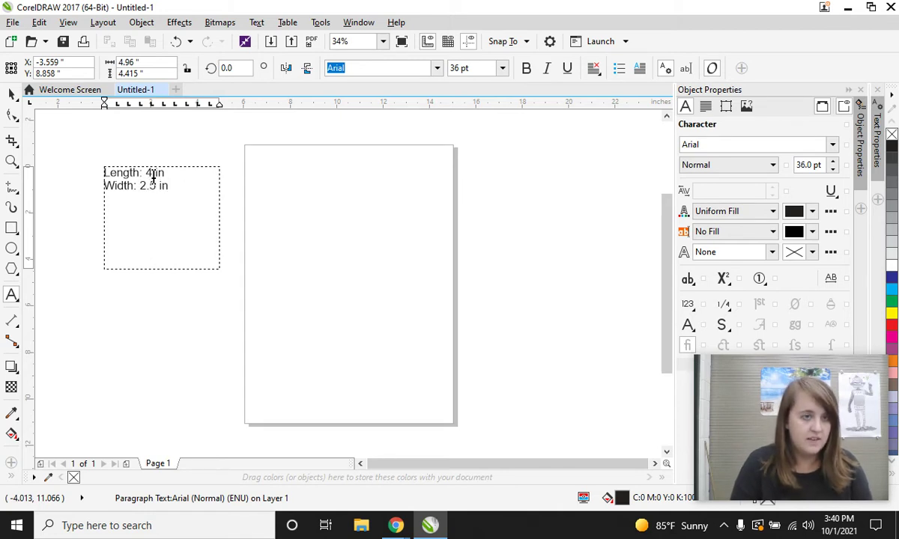
{"action": "key", "text": "Return"}
{"action": "type", "text": "Height"}
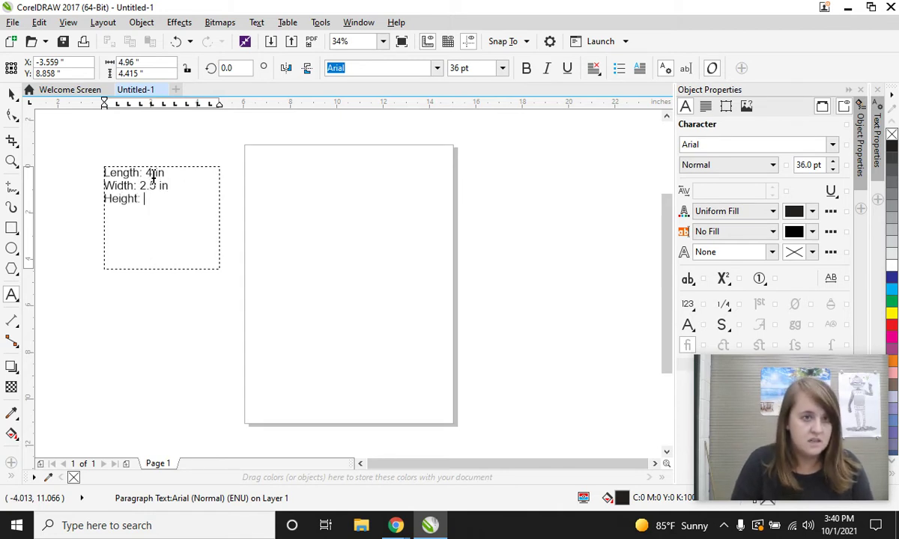
{"action": "type", "text": ": 2.25"}
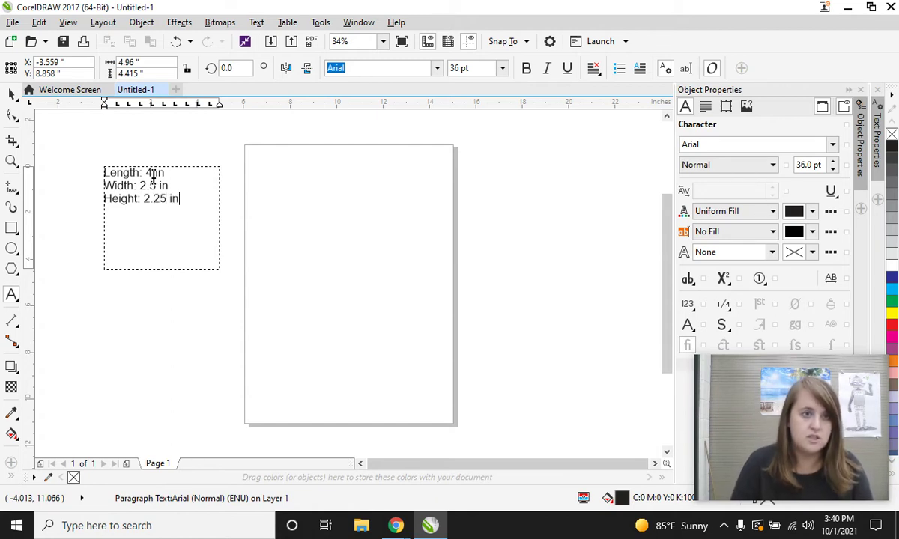
{"action": "type", "text": " in"}
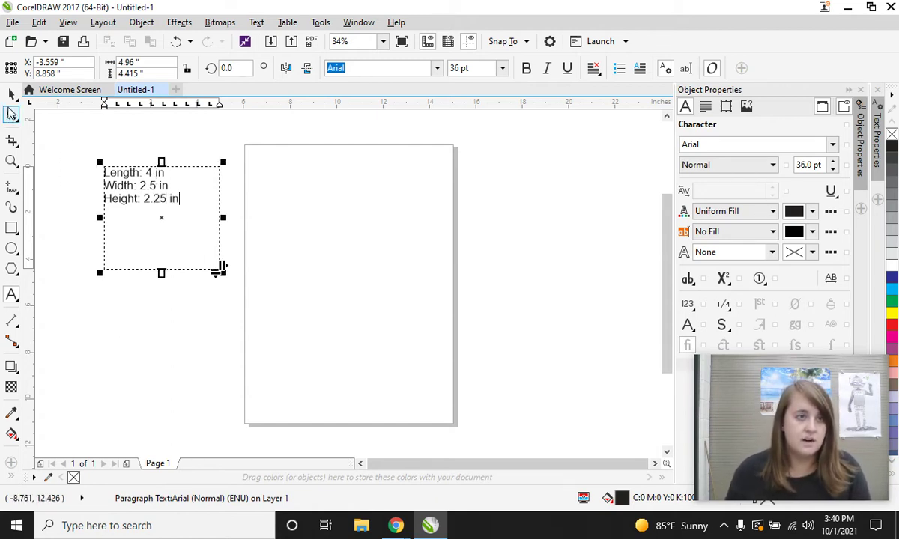
{"action": "left_click", "coordinate": [12, 94]}
{"action": "left_click", "coordinate": [44, 205]}
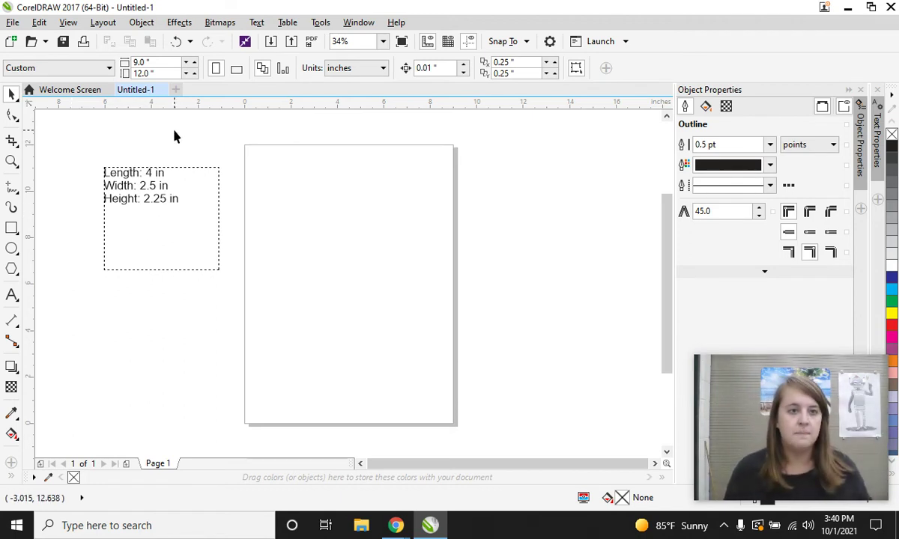
{"action": "left_click", "coordinate": [396, 525]}
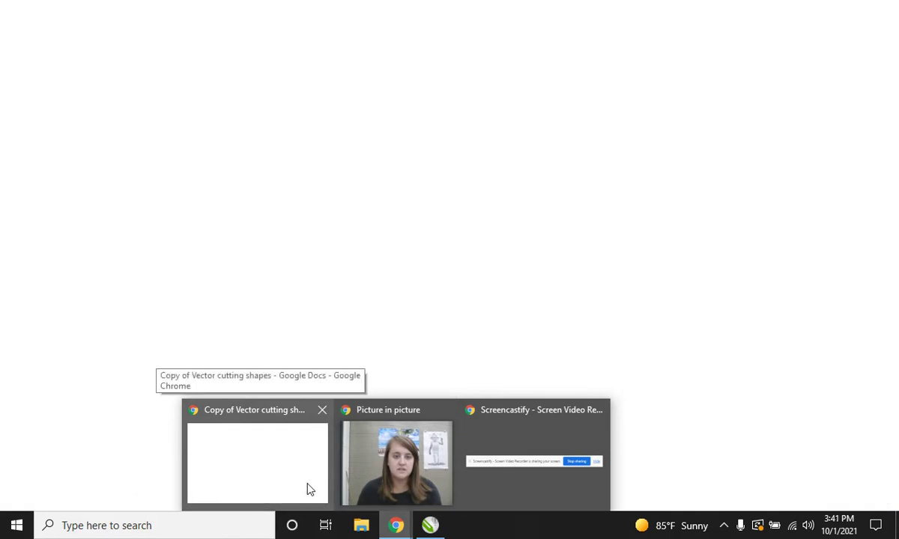
{"action": "left_click", "coordinate": [309, 485]}
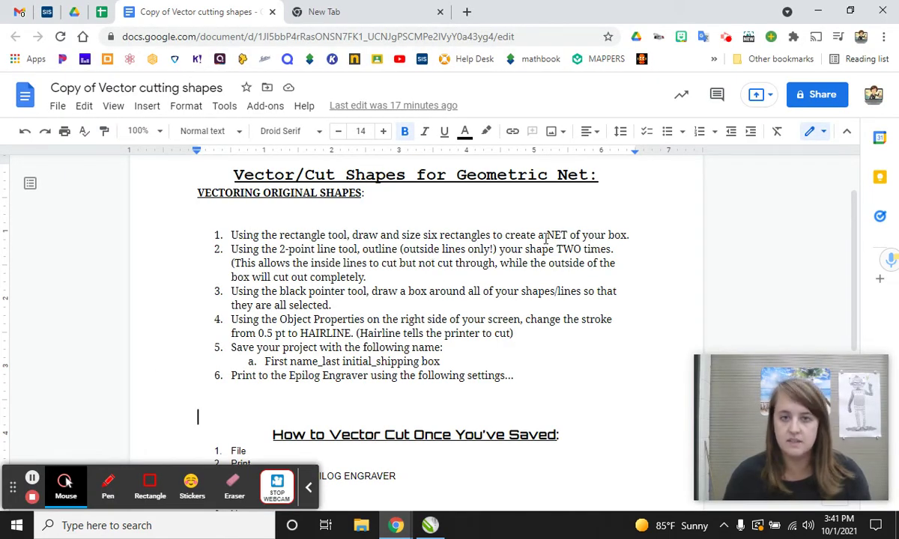
{"action": "left_click", "coordinate": [429, 525]}
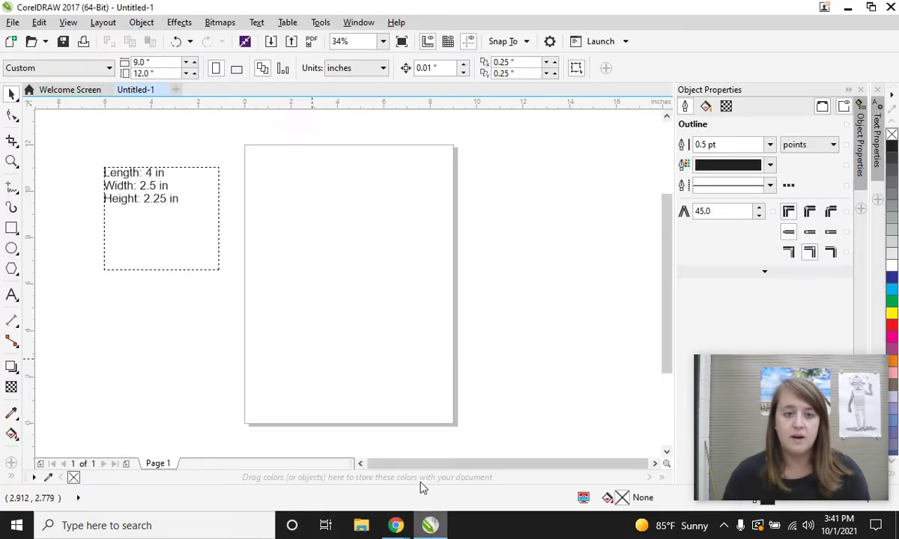
Draw a rectangle near the top of the page with the Rectangle tool.
{"action": "left_click", "coordinate": [20, 236]}
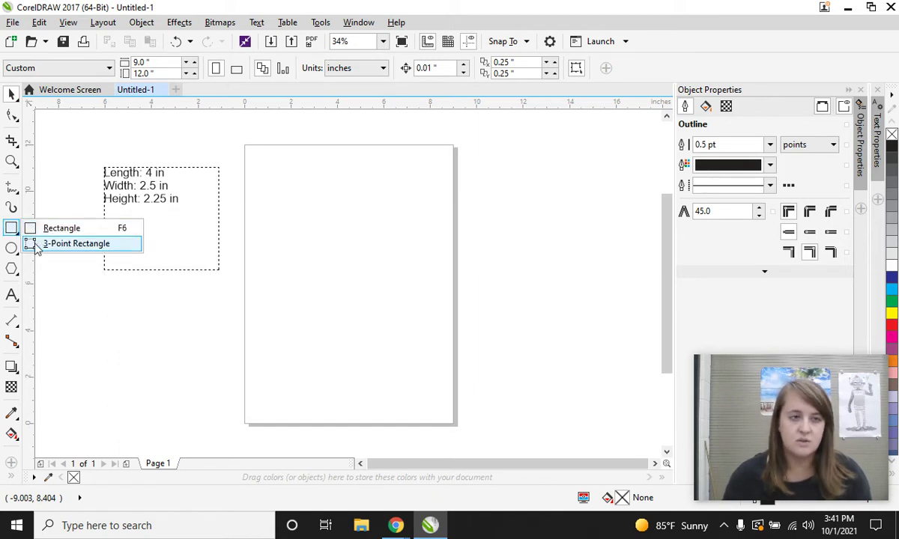
{"action": "left_click", "coordinate": [34, 229]}
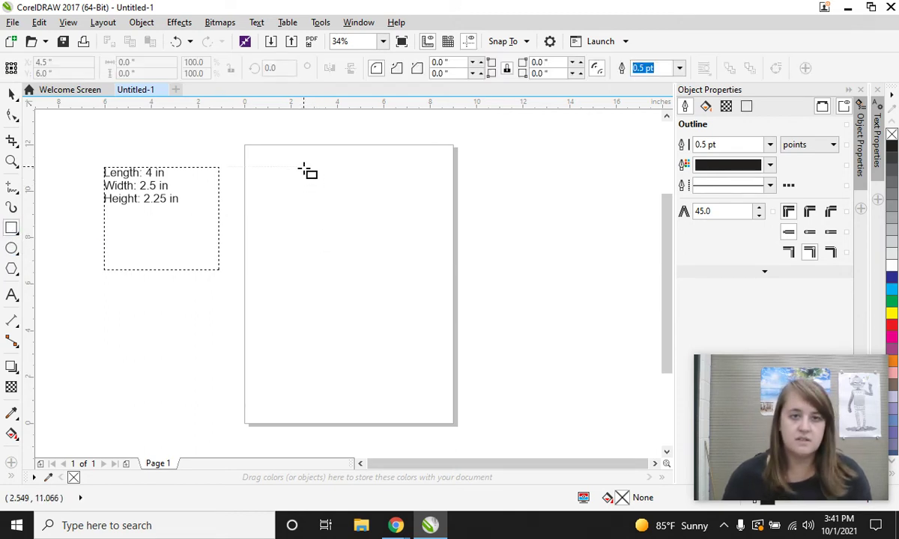
{"action": "mouse_move", "coordinate": [304, 168]}
{"action": "left_mouse_down"}
{"action": "mouse_move", "coordinate": [309, 191]}
{"action": "mouse_move", "coordinate": [408, 217]}
{"action": "mouse_move", "coordinate": [368, 209]}
{"action": "mouse_move", "coordinate": [360, 217]}
{"action": "mouse_move", "coordinate": [386, 229]}
{"action": "mouse_move", "coordinate": [399, 230]}
{"action": "mouse_move", "coordinate": [361, 201]}
{"action": "mouse_move", "coordinate": [396, 218]}
{"action": "mouse_move", "coordinate": [398, 232]}
{"action": "left_mouse_up"}
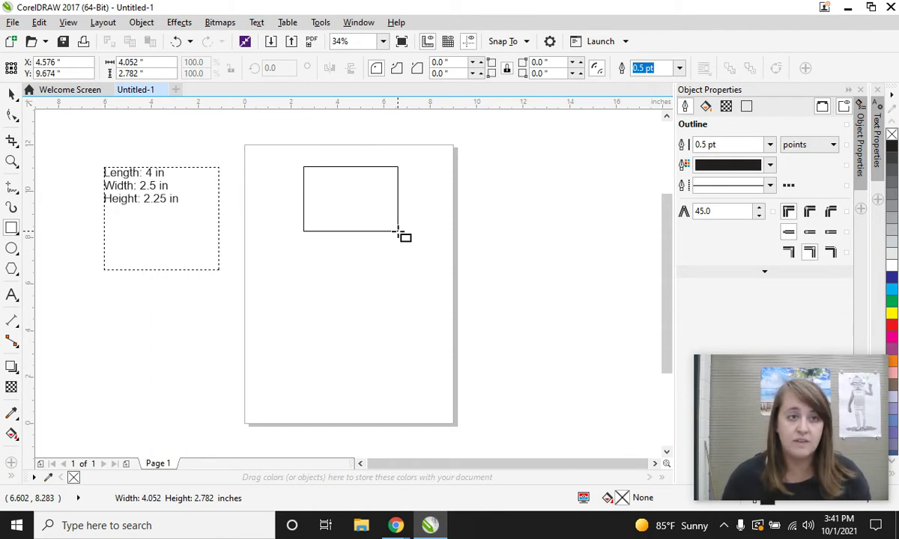
{"action": "left_click_drag", "start_coordinate": [398, 231], "coordinate": [396, 219]}
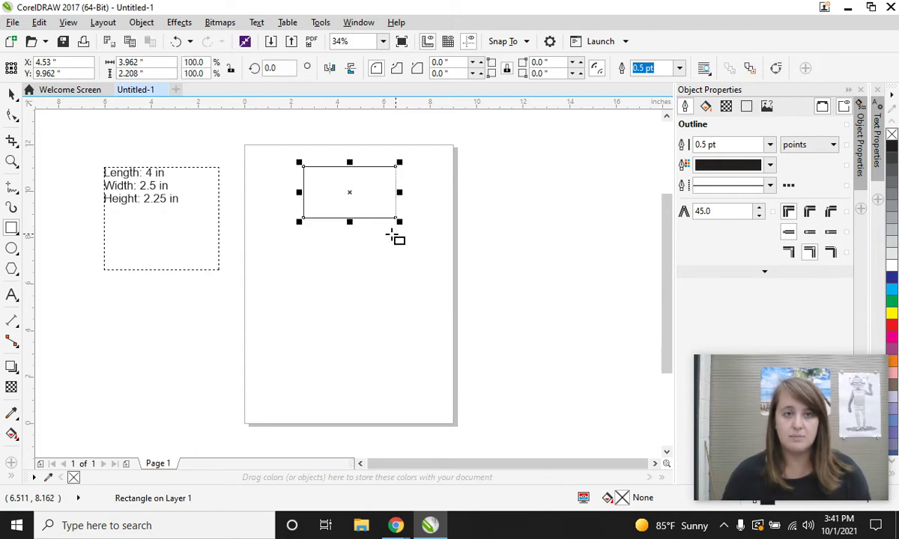
Size the rectangle to 4 x 2.5 in and move it lower on the page.
{"action": "double_click", "coordinate": [159, 62]}
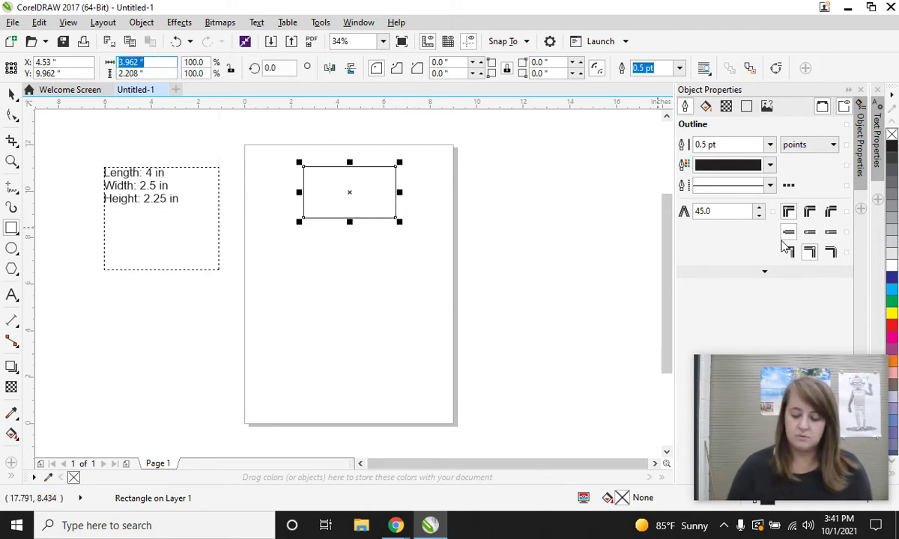
{"action": "type", "text": "4"}
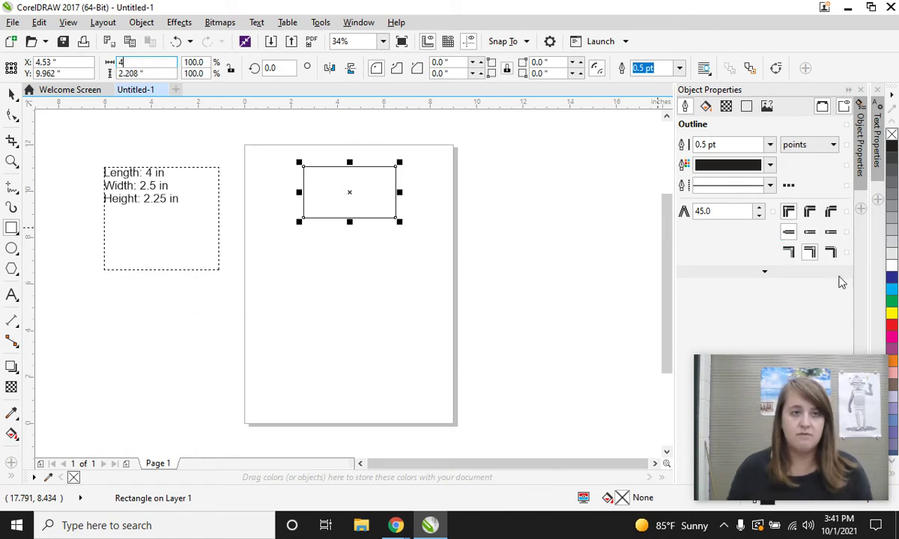
{"action": "double_click", "coordinate": [147, 72]}
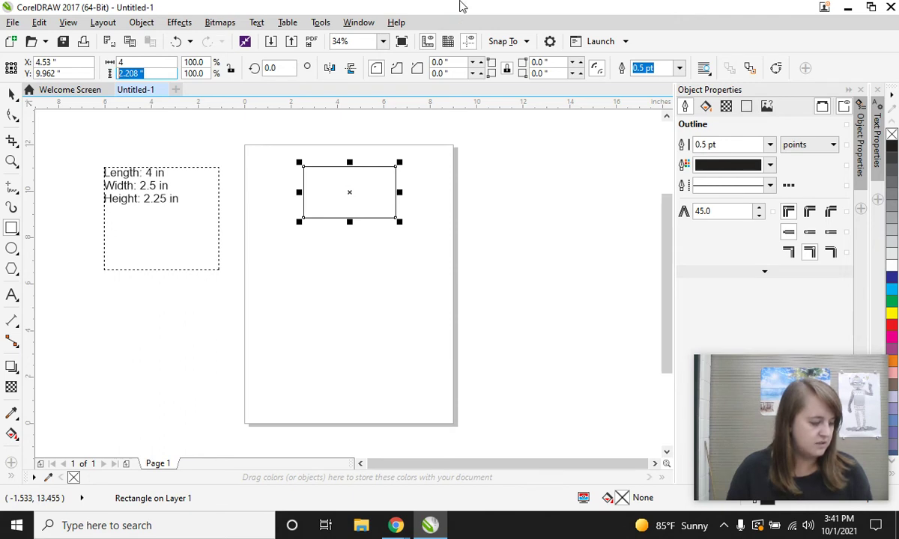
{"action": "type", "text": "2.5"}
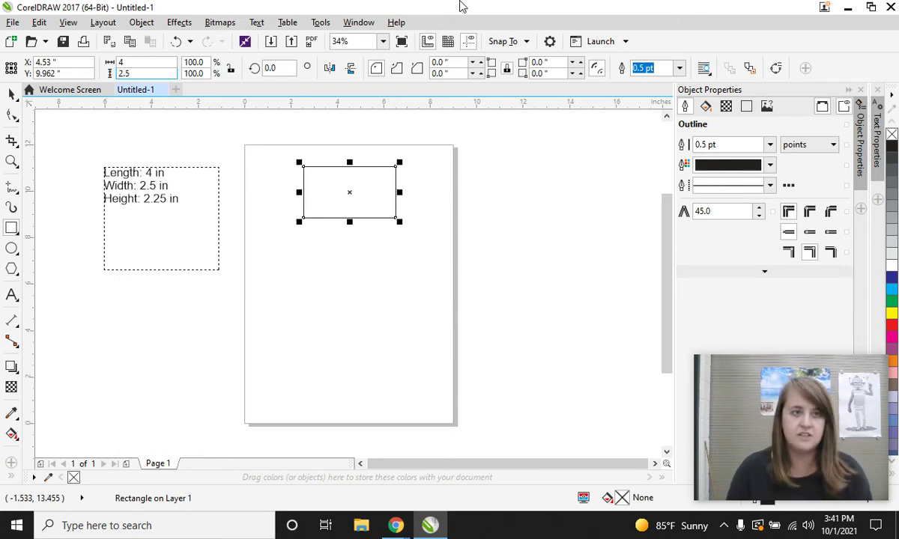
{"action": "key", "text": "Return"}
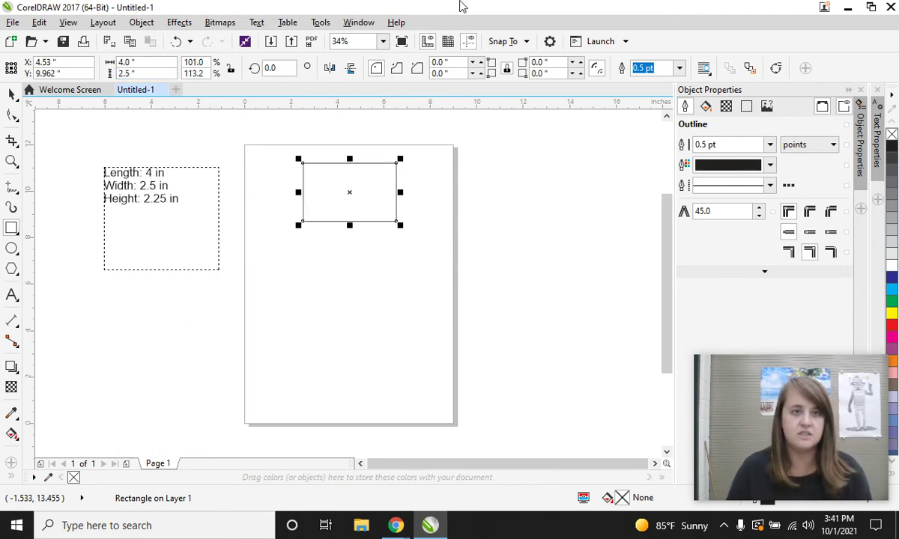
{"action": "left_click", "coordinate": [13, 93]}
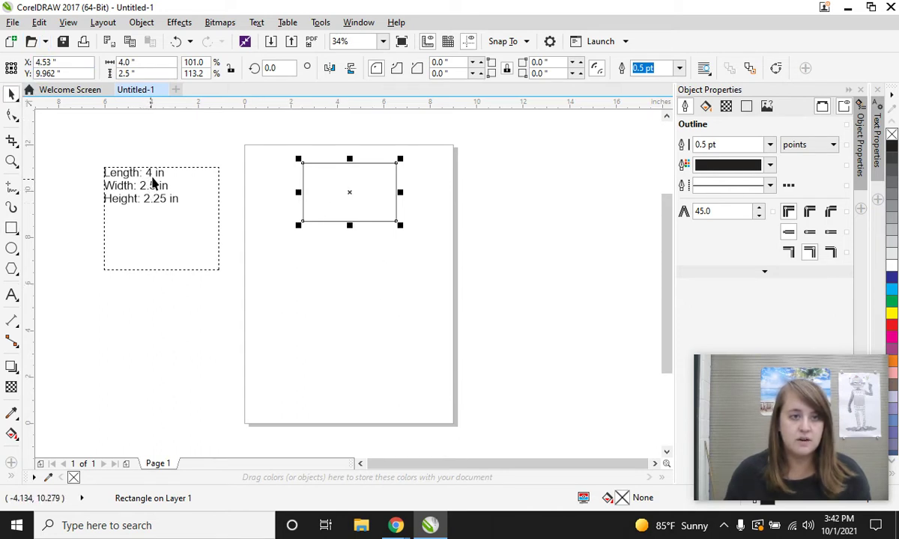
{"action": "left_click_drag", "start_coordinate": [384, 208], "coordinate": [373, 268]}
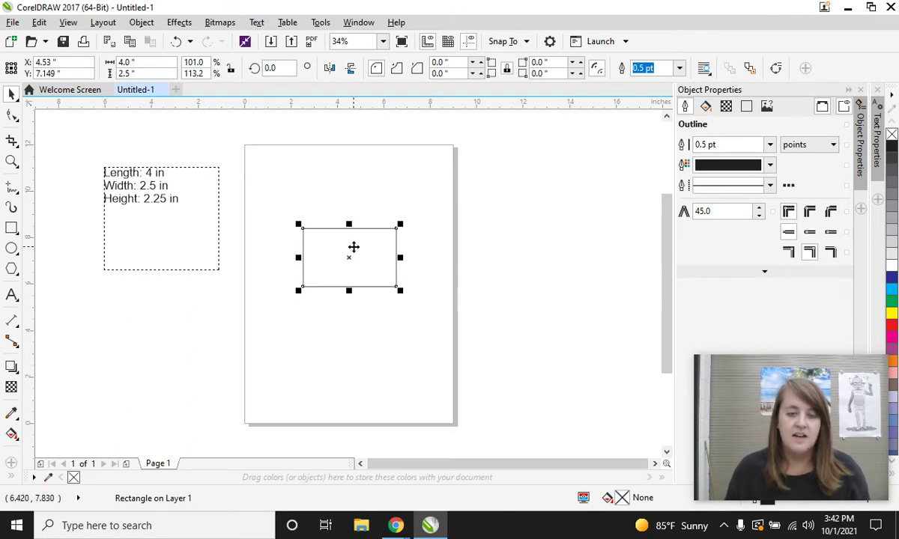
Draw a second rectangle from the first one's top corner, 2.25 in tall.
{"action": "left_click", "coordinate": [12, 228]}
{"action": "mouse_move", "coordinate": [300, 225]}
{"action": "left_mouse_down"}
{"action": "mouse_move", "coordinate": [393, 227]}
{"action": "mouse_move", "coordinate": [400, 183]}
{"action": "left_mouse_up"}
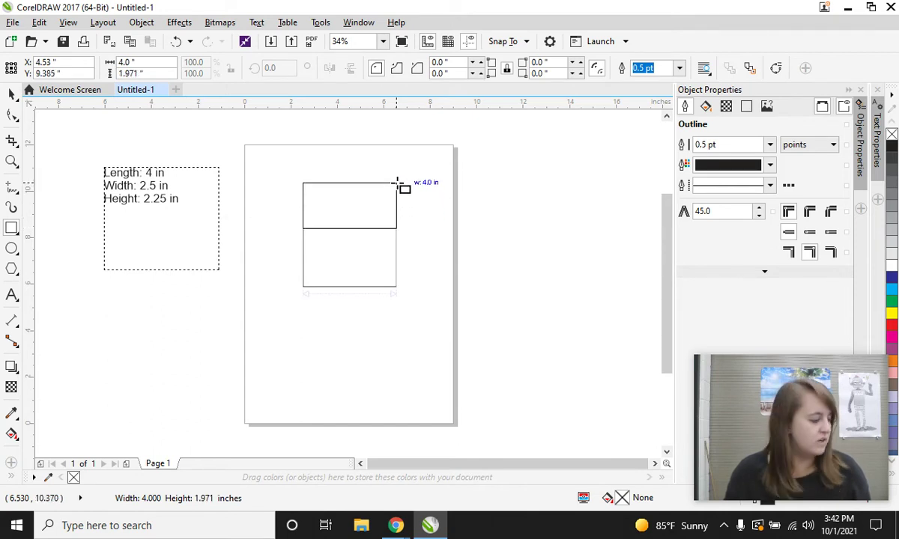
{"action": "left_click_drag", "start_coordinate": [400, 182], "coordinate": [397, 178]}
{"action": "left_click_drag", "start_coordinate": [143, 74], "coordinate": [111, 74]}
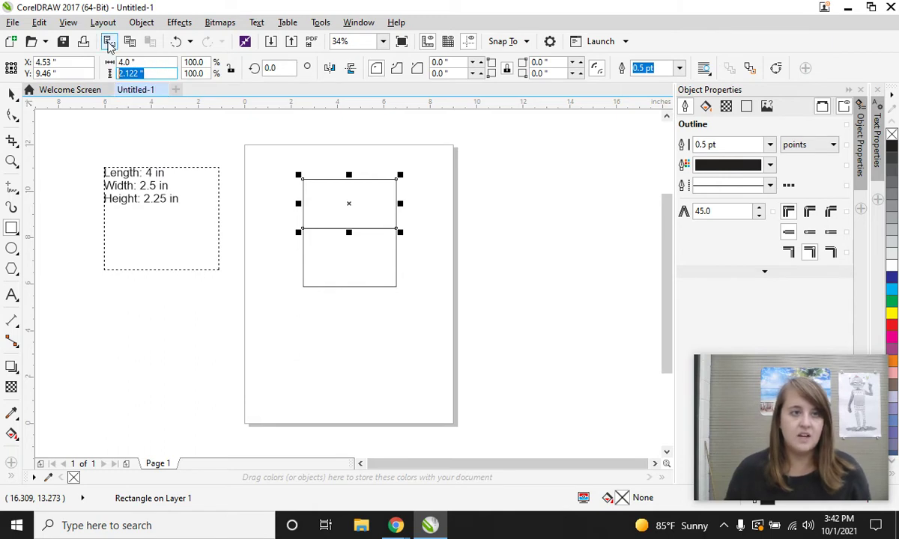
{"action": "type", "text": "2.25"}
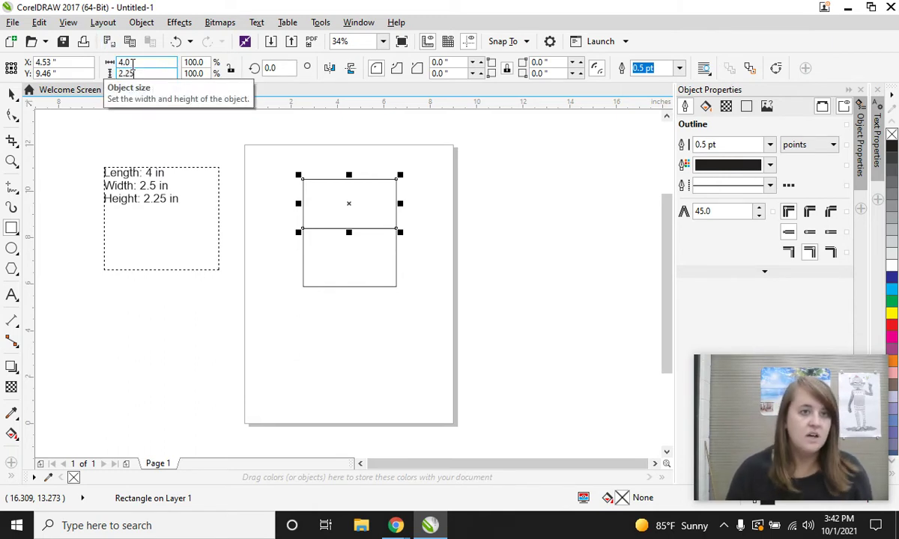
{"action": "key", "text": "Return"}
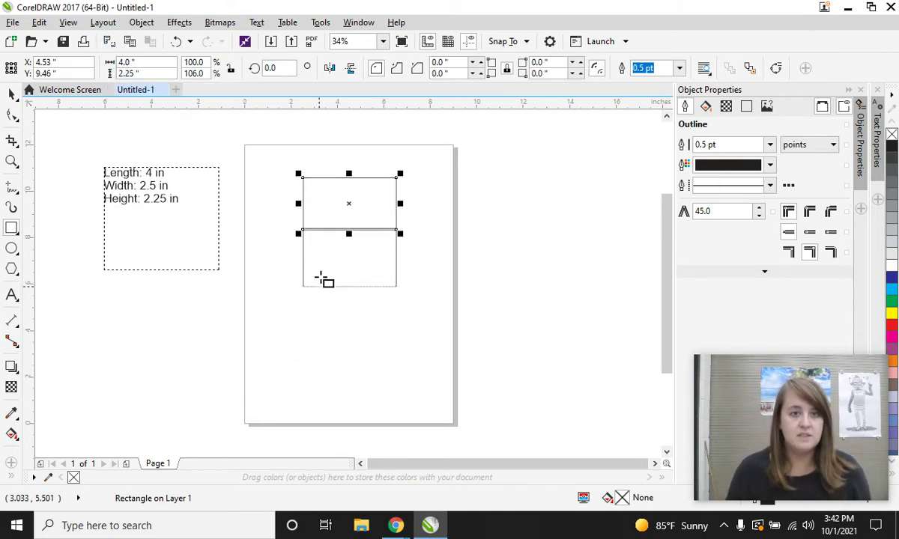
{"action": "left_click", "coordinate": [422, 273]}
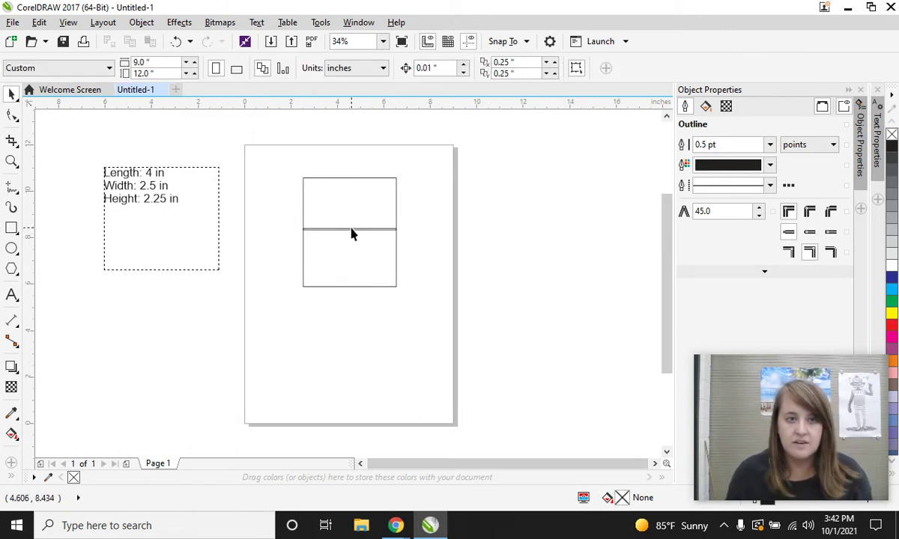
Nudge the upper rectangle up two steps so it sits flush on the first.
{"action": "scroll", "coordinate": [352, 236], "scroll_direction": "up", "scroll_amount": 2}
{"action": "left_click", "coordinate": [352, 172]}
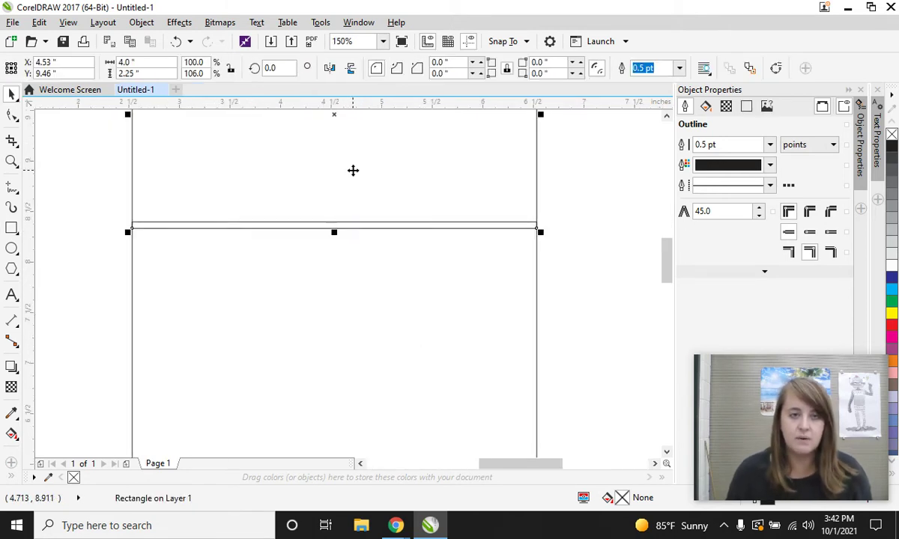
{"action": "key", "text": "Up"}
{"action": "key", "text": "Up"}
{"action": "key", "text": "Up"}
{"action": "key", "text": "Up"}
{"action": "key", "text": "Up"}
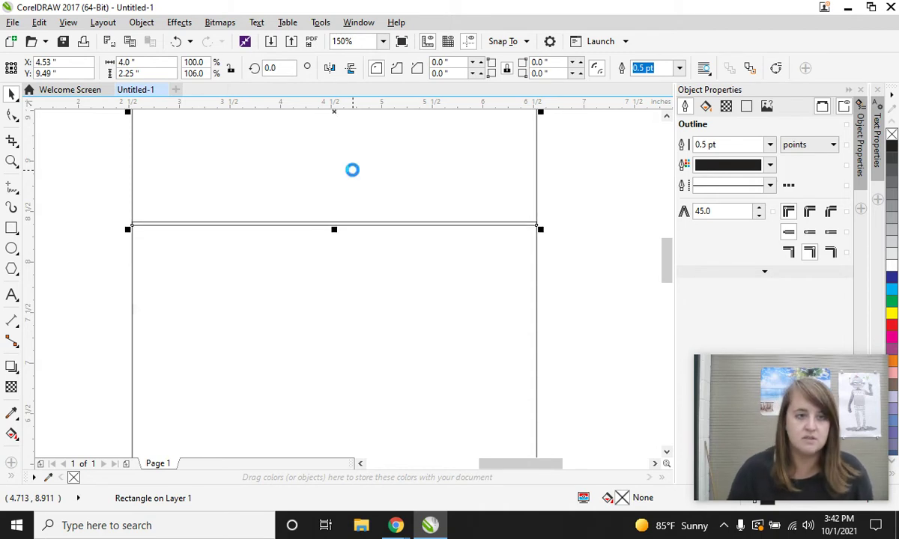
{"action": "key", "text": "Up"}
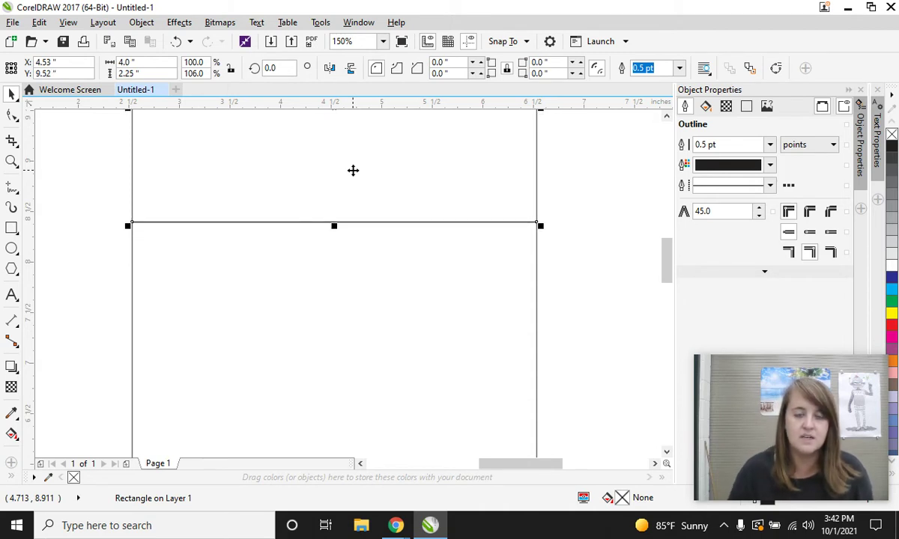
{"action": "scroll", "coordinate": [331, 221], "scroll_direction": "down", "scroll_amount": 2}
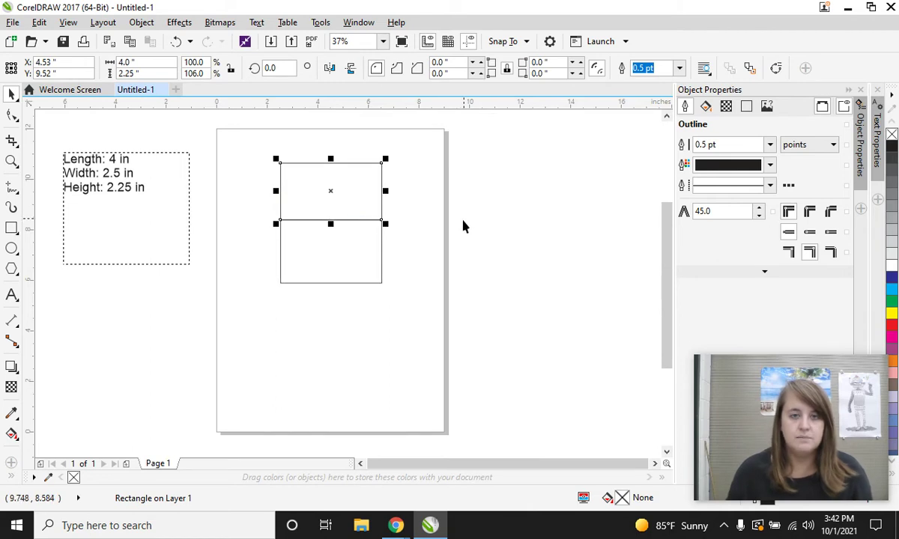
{"action": "left_click", "coordinate": [432, 226]}
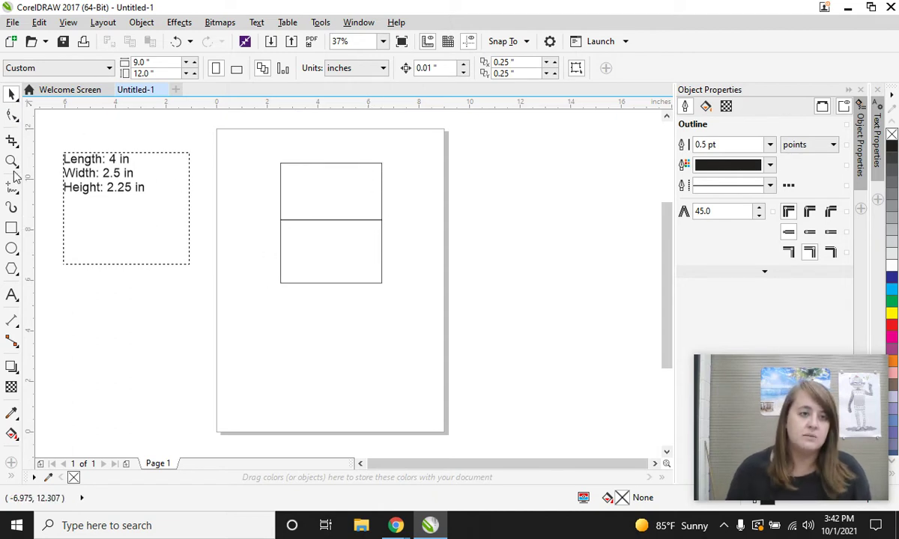
Draw a third rectangle below the stacked pair.
{"action": "left_click", "coordinate": [11, 228]}
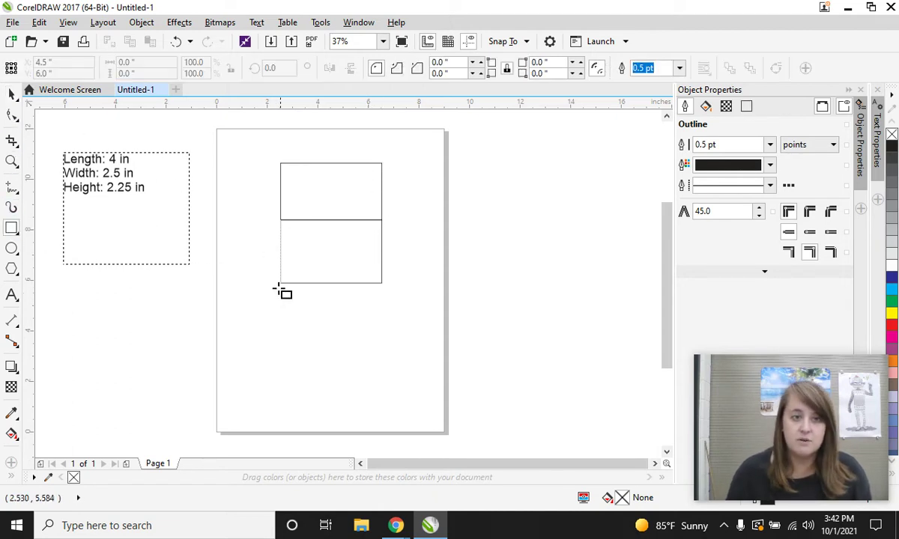
{"action": "left_click_drag", "start_coordinate": [281, 284], "coordinate": [382, 341]}
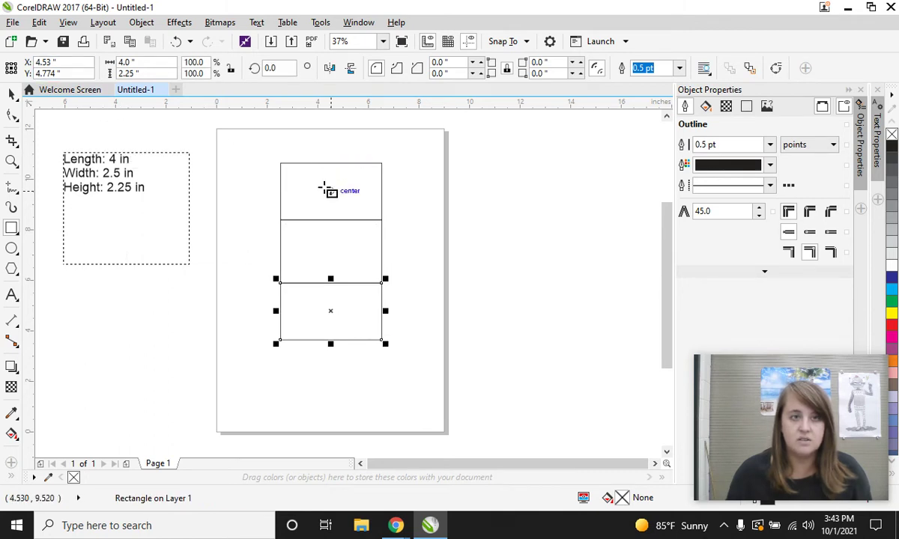
{"action": "left_click", "coordinate": [17, 98]}
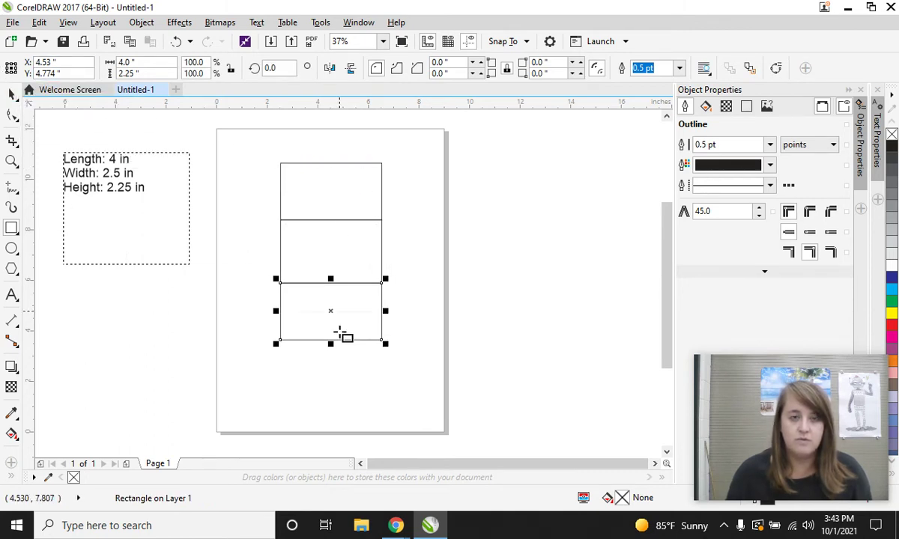
Select the column's rectangles one by one to compare their sizes.
{"action": "left_click", "coordinate": [11, 94]}
{"action": "left_click", "coordinate": [320, 194]}
{"action": "left_click", "coordinate": [322, 187]}
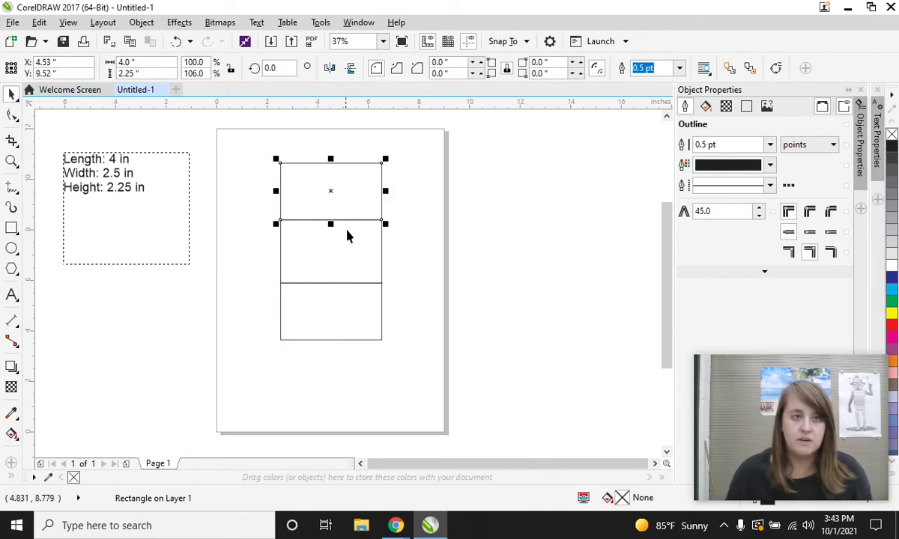
{"action": "left_click", "coordinate": [350, 257]}
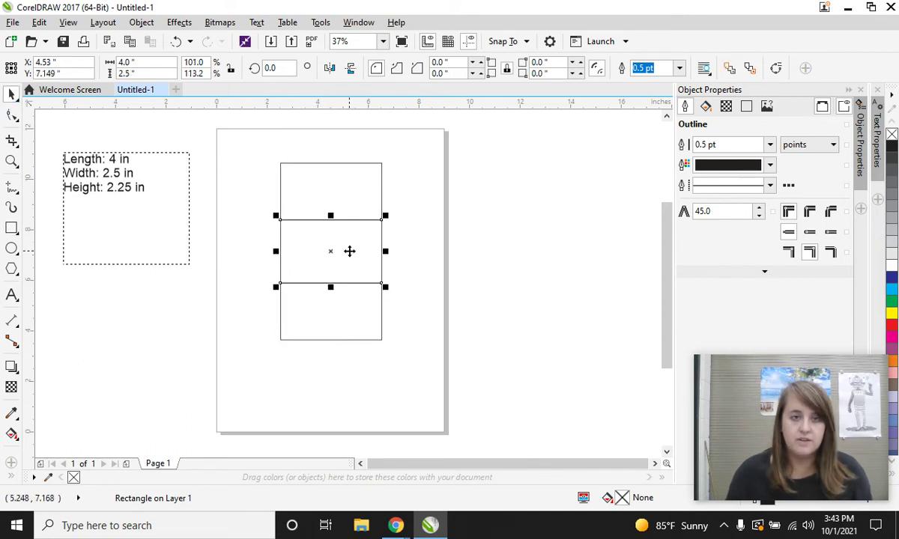
{"action": "left_click", "coordinate": [350, 317]}
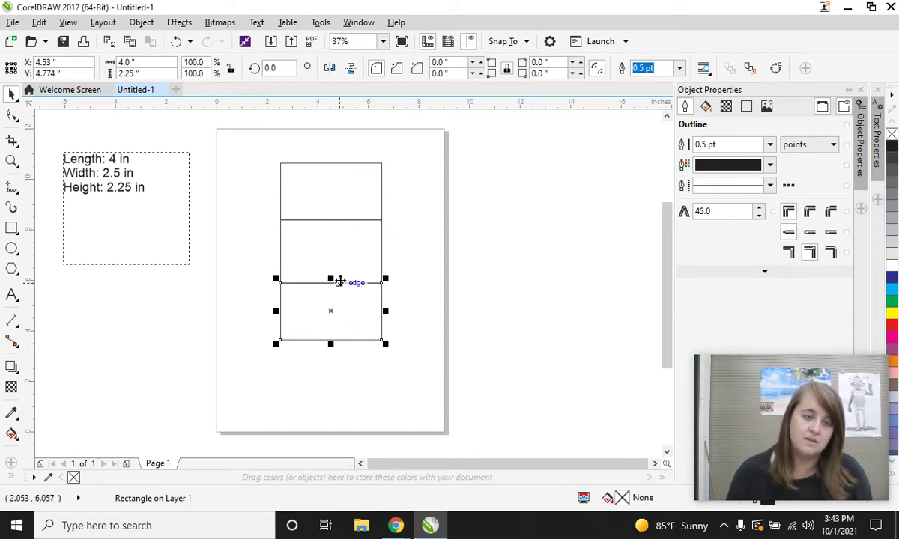
{"action": "left_click", "coordinate": [327, 251]}
{"action": "left_click", "coordinate": [337, 332]}
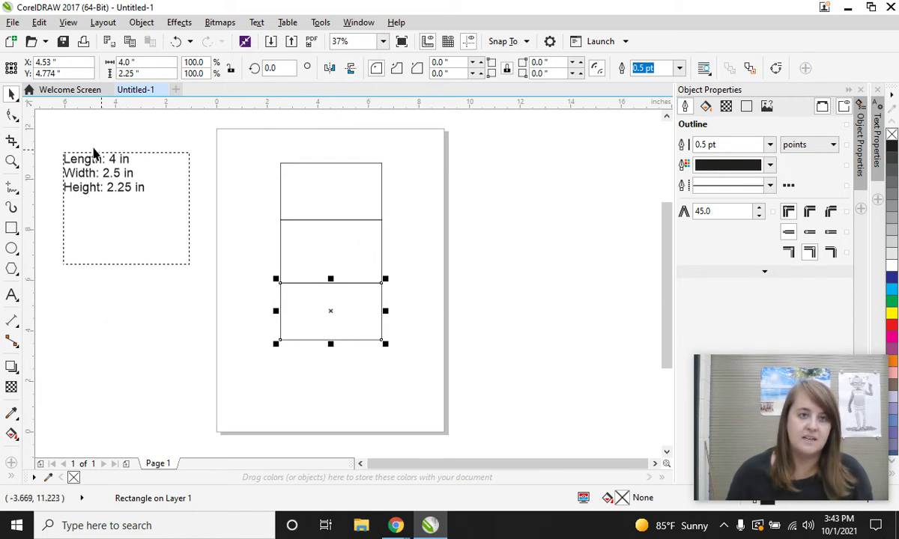
Drag a copy of the 2.5 in middle rectangle to the bottom as a fourth panel.
{"action": "left_click", "coordinate": [332, 245]}
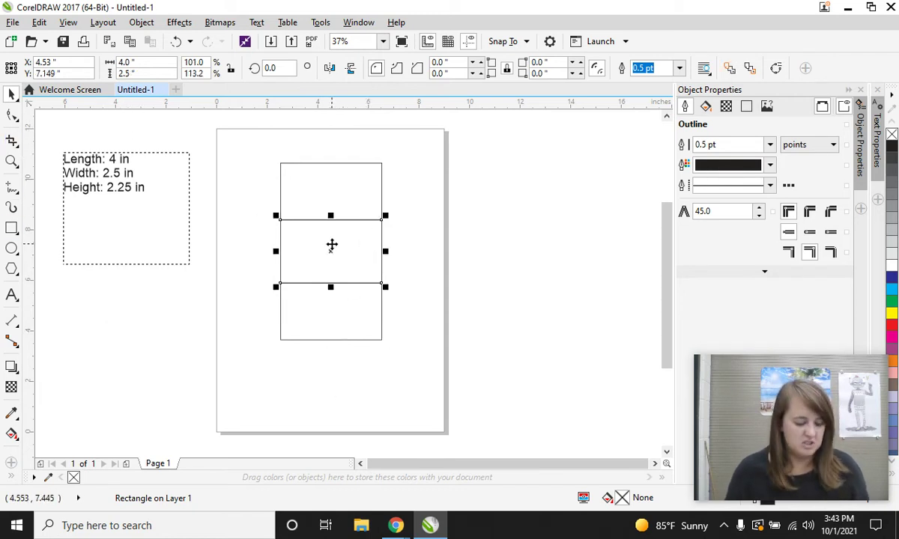
{"action": "left_click_drag", "start_coordinate": [323, 243], "coordinate": [325, 367]}
{"action": "left_click", "coordinate": [264, 332]}
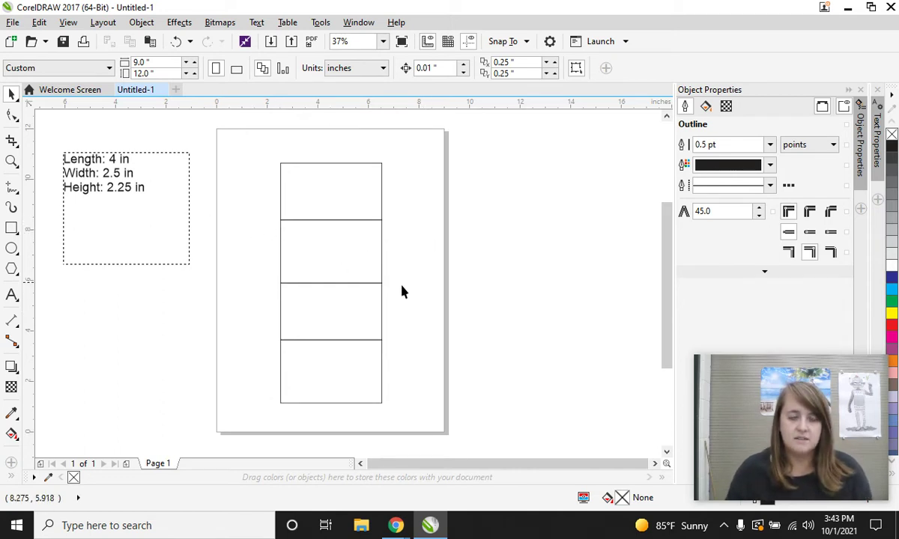
Draw a 2.25 in wide side flap snapped to the second rectangle's right edge.
{"action": "left_click", "coordinate": [11, 228]}
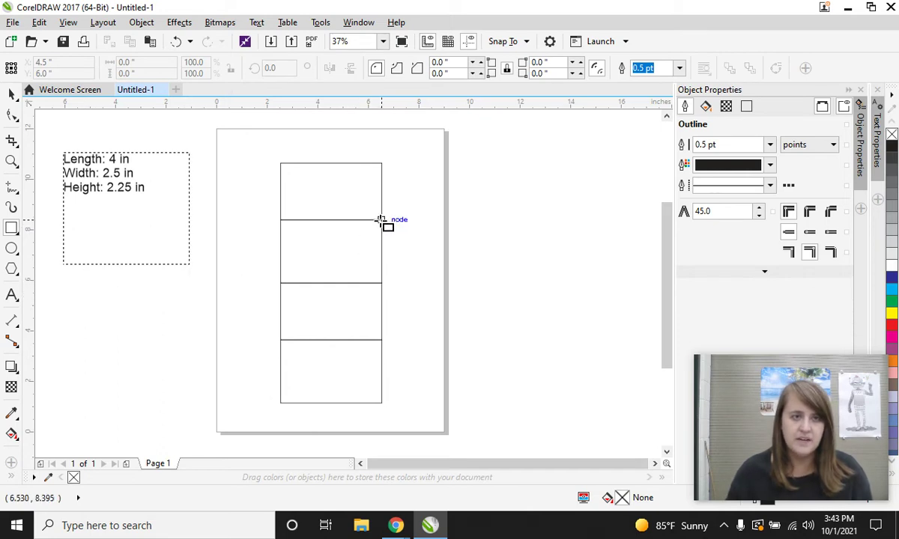
{"action": "left_click_drag", "start_coordinate": [382, 221], "coordinate": [433, 286]}
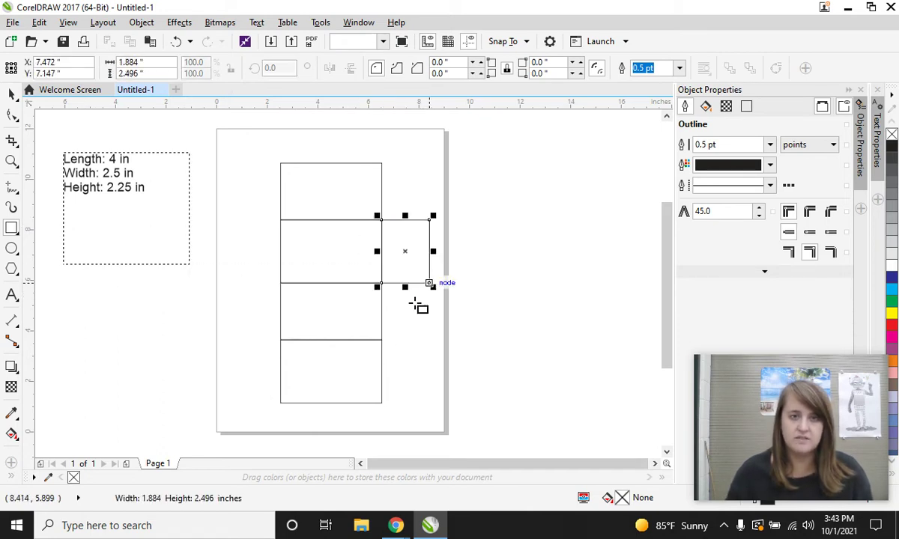
{"action": "double_click", "coordinate": [154, 66]}
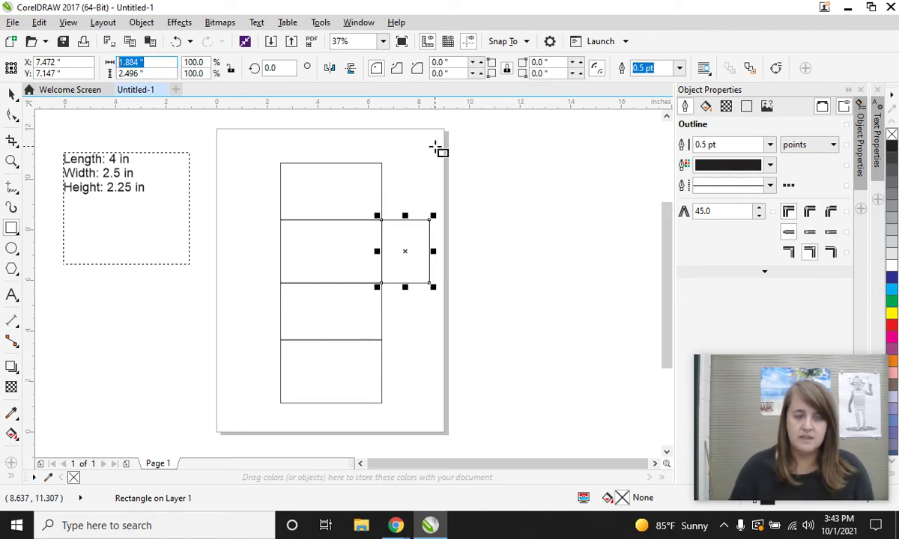
{"action": "type", "text": "2.25"}
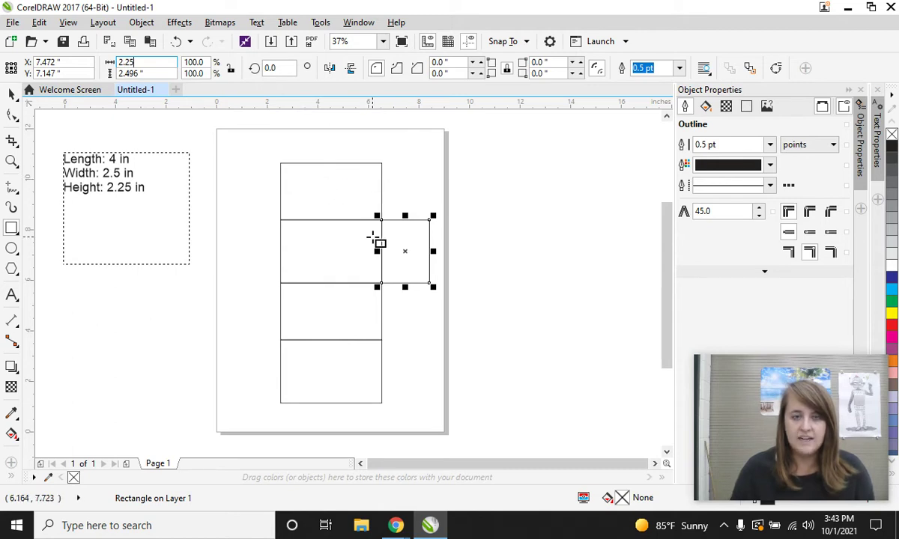
{"action": "key", "text": "Return"}
{"action": "left_click", "coordinate": [11, 93]}
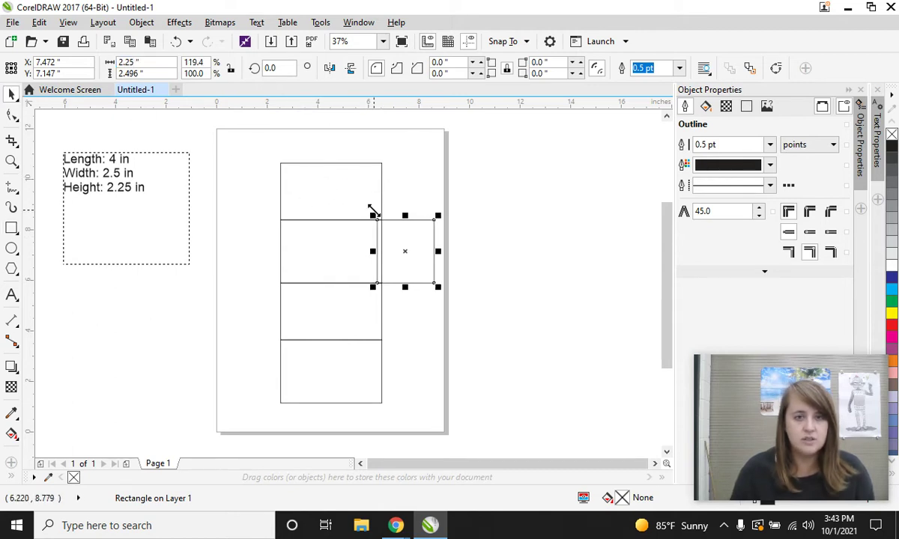
{"action": "left_click_drag", "start_coordinate": [379, 218], "coordinate": [403, 221]}
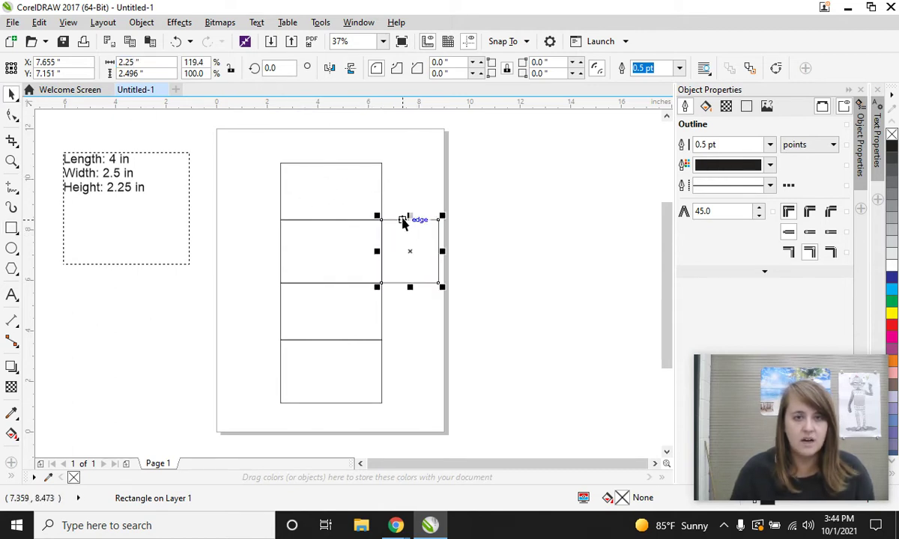
Place a copy of the right side panel on the left of the column.
{"action": "left_click", "coordinate": [381, 189]}
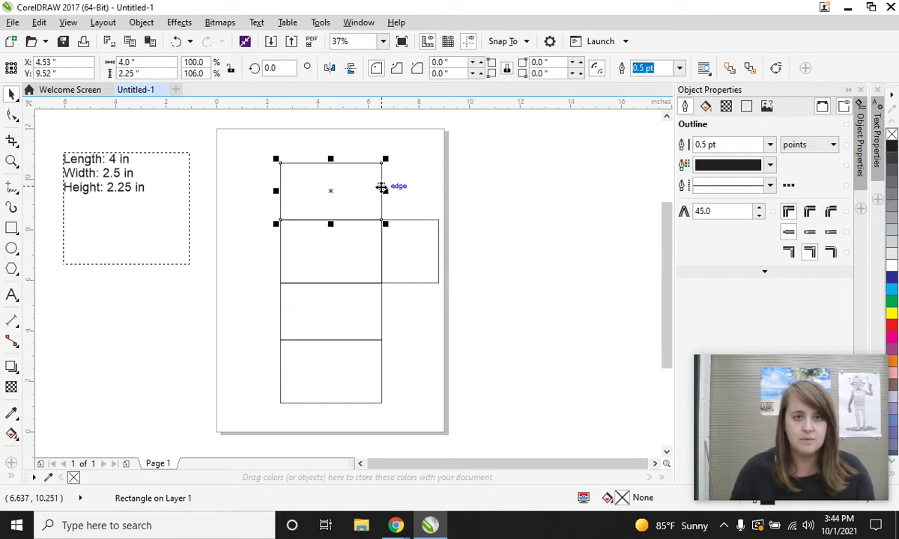
{"action": "left_click", "coordinate": [397, 224]}
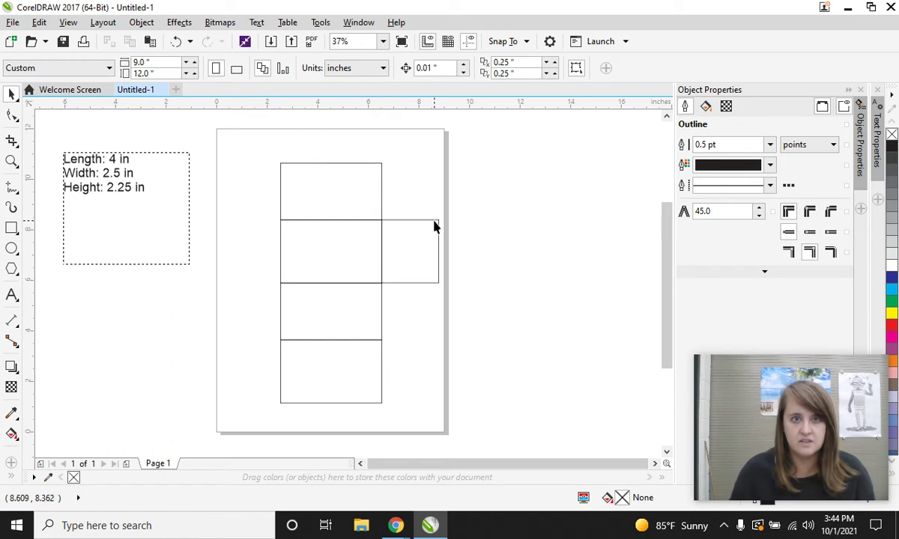
{"action": "left_click", "coordinate": [426, 236]}
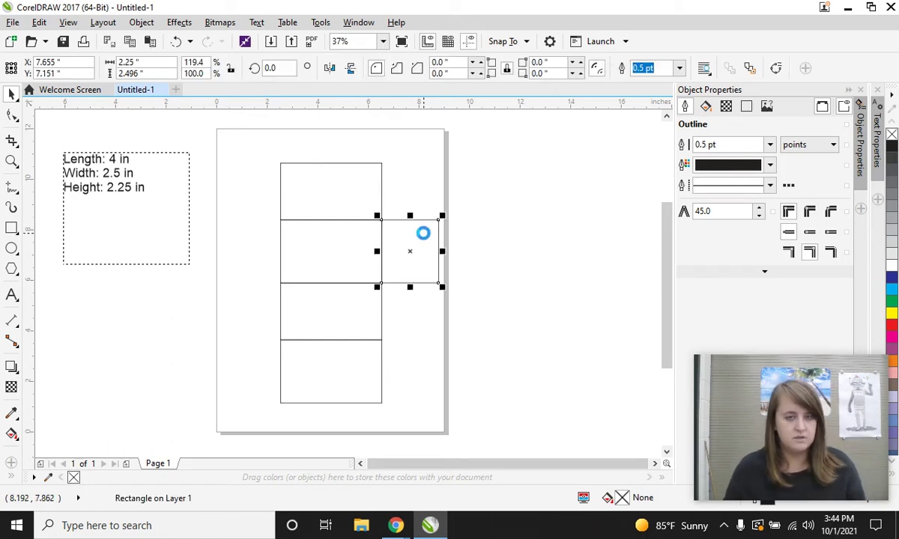
{"action": "left_click_drag", "start_coordinate": [424, 250], "coordinate": [264, 253]}
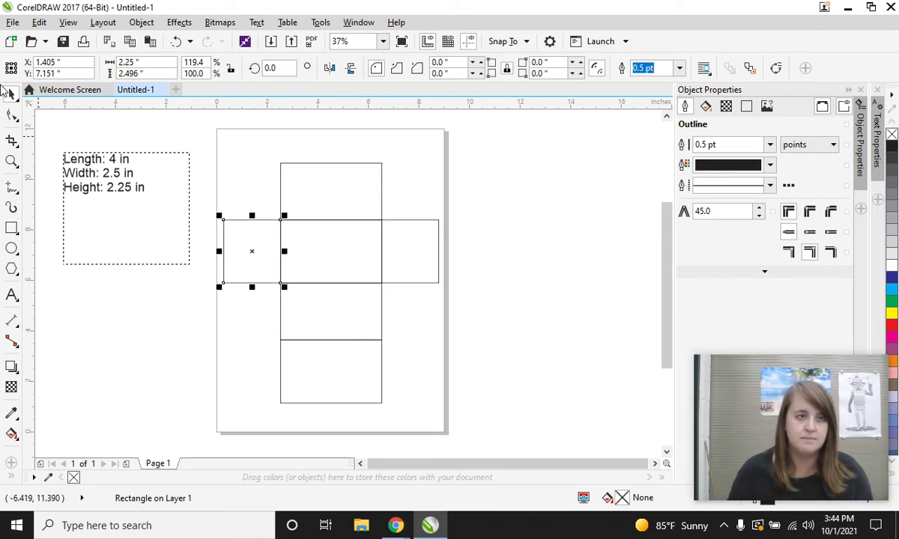
{"action": "left_click", "coordinate": [245, 337]}
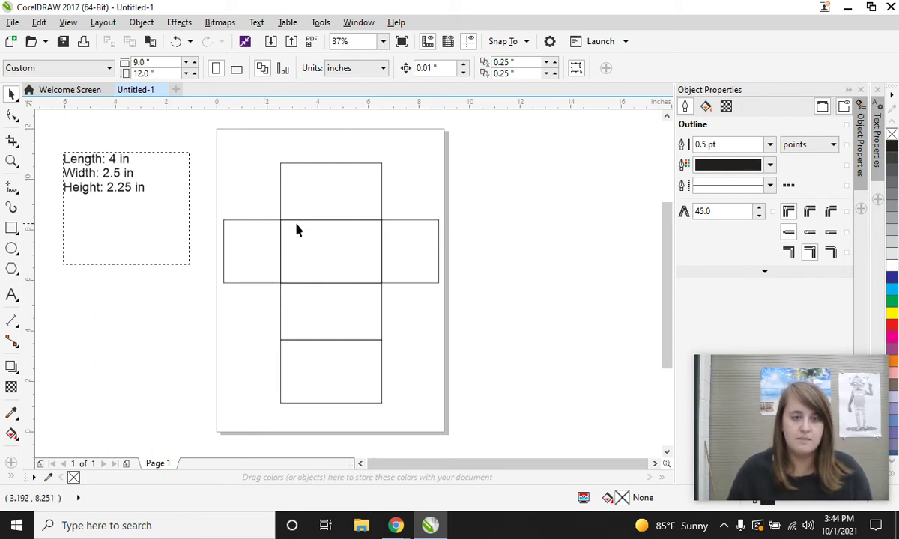
{"action": "scroll", "coordinate": [320, 228], "scroll_direction": "up", "scroll_amount": 4}
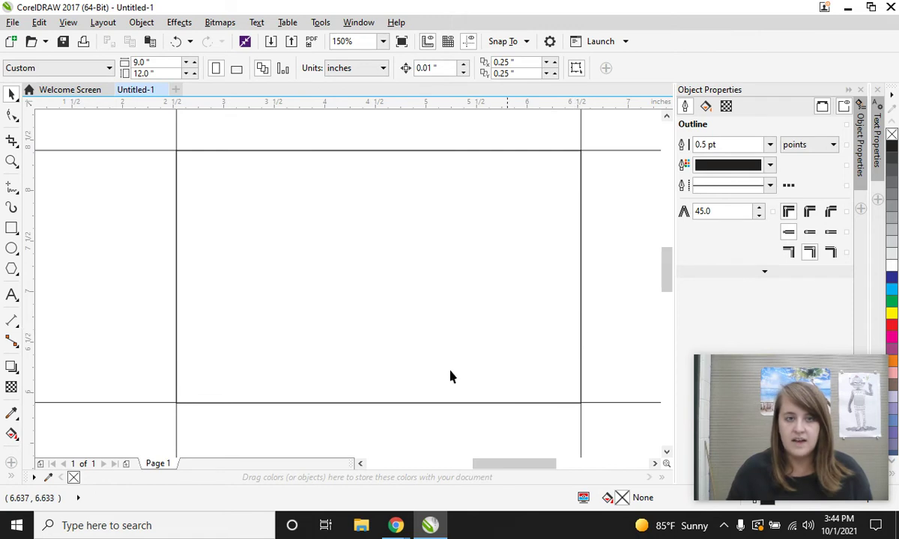
{"action": "scroll", "coordinate": [233, 230], "scroll_direction": "down", "scroll_amount": 4}
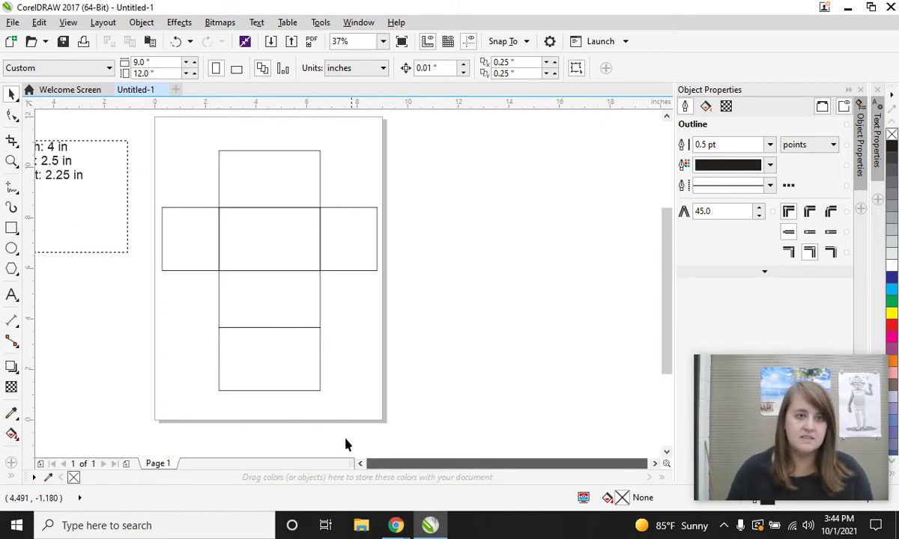
{"action": "scroll", "coordinate": [182, 274], "scroll_direction": "down", "scroll_amount": 1}
{"action": "scroll", "coordinate": [122, 253], "scroll_direction": "up", "scroll_amount": 1}
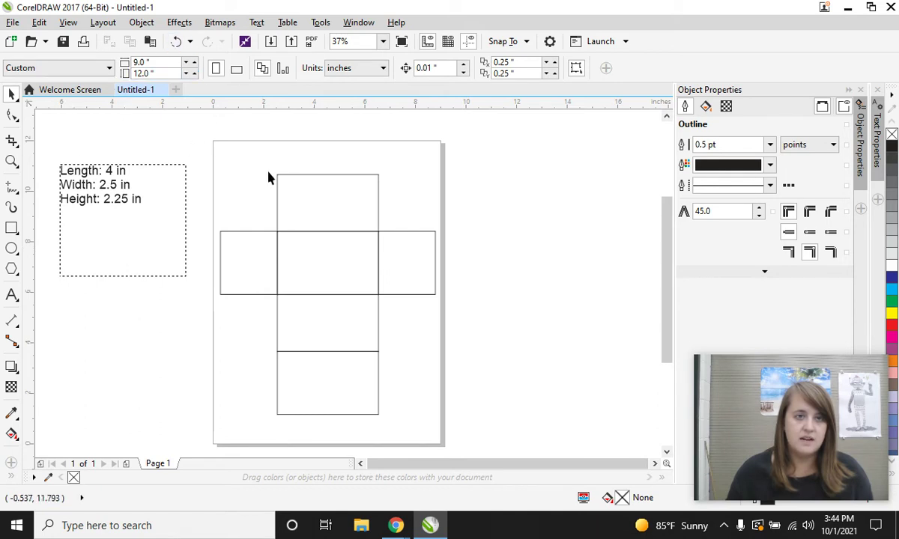
{"action": "left_click", "coordinate": [321, 206]}
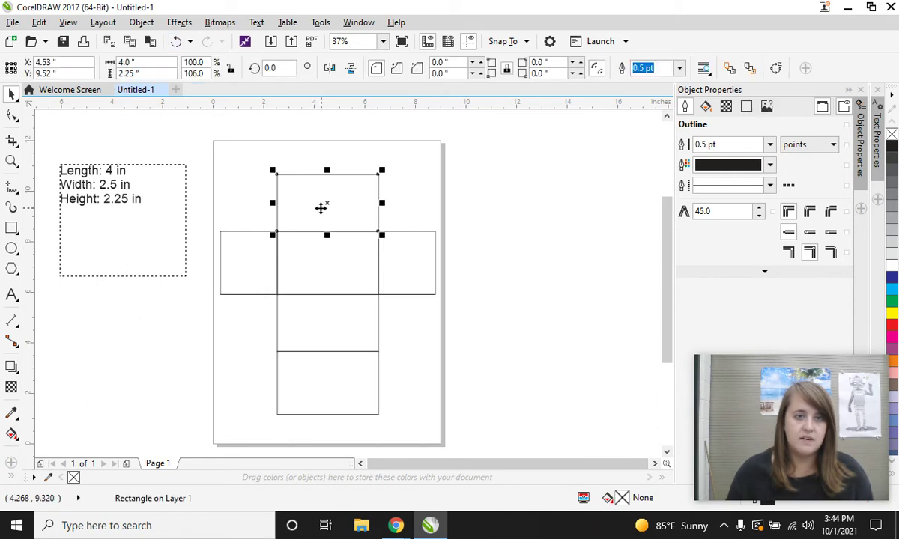
Choose the 2-Point Line tool from the Freehand tool flyout.
{"action": "left_click", "coordinate": [20, 197]}
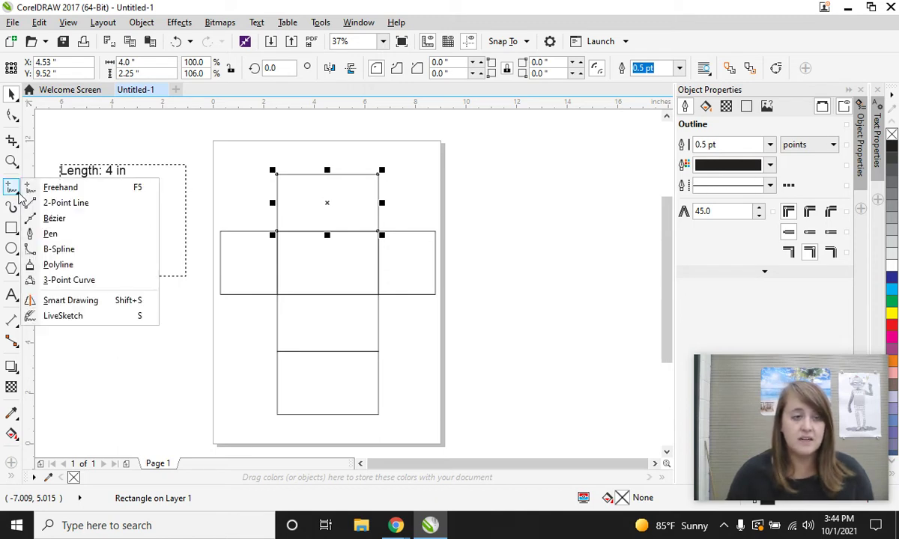
{"action": "left_click", "coordinate": [84, 209]}
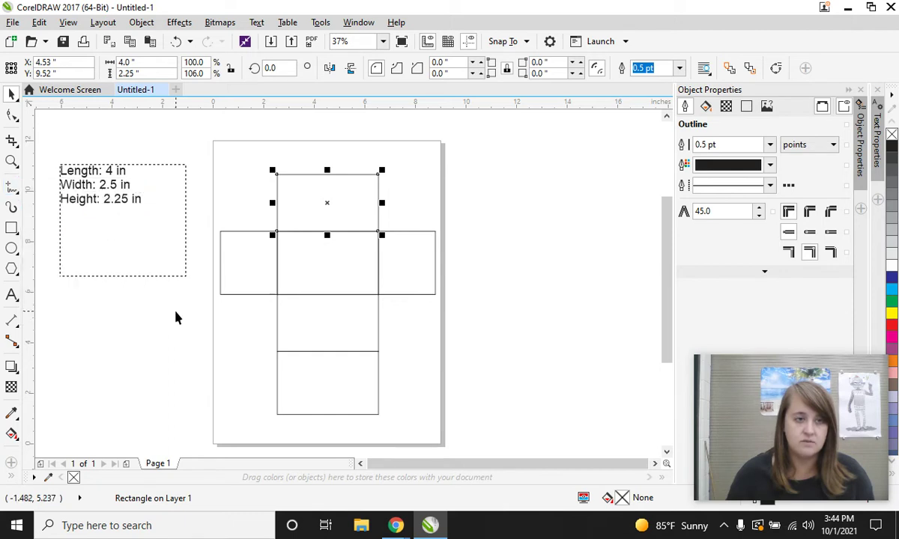
{"action": "left_click", "coordinate": [16, 196]}
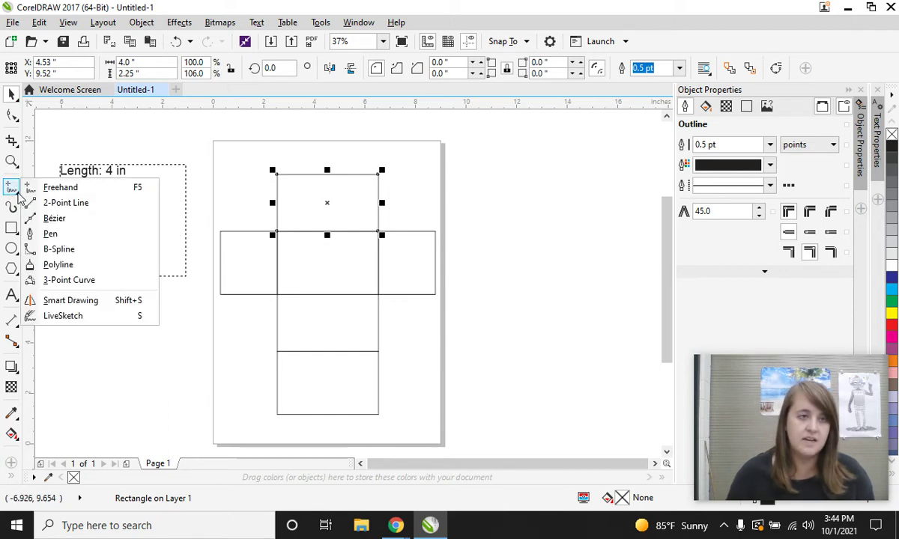
{"action": "left_click", "coordinate": [66, 206]}
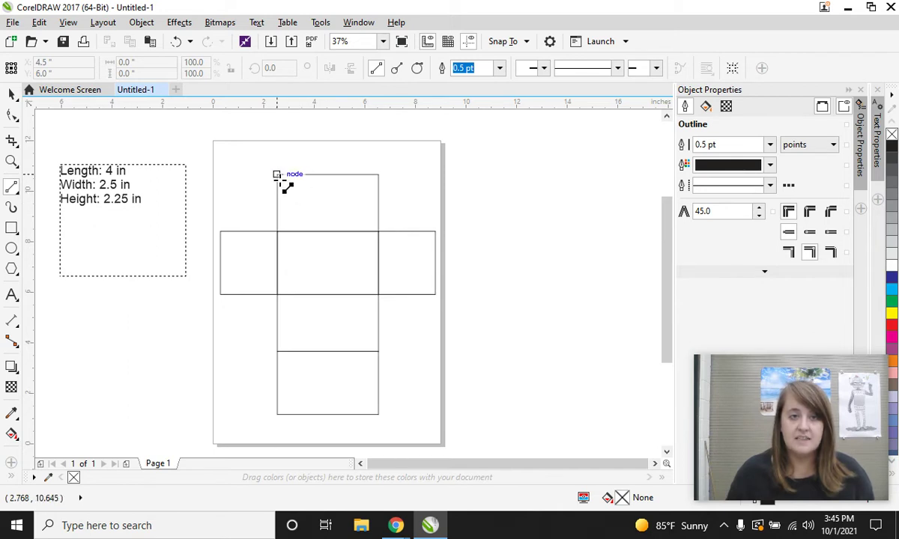
Draw connected 2-point lines from the top panel's left edge down and around the net's outside.
{"action": "left_click_drag", "start_coordinate": [278, 174], "coordinate": [219, 234]}
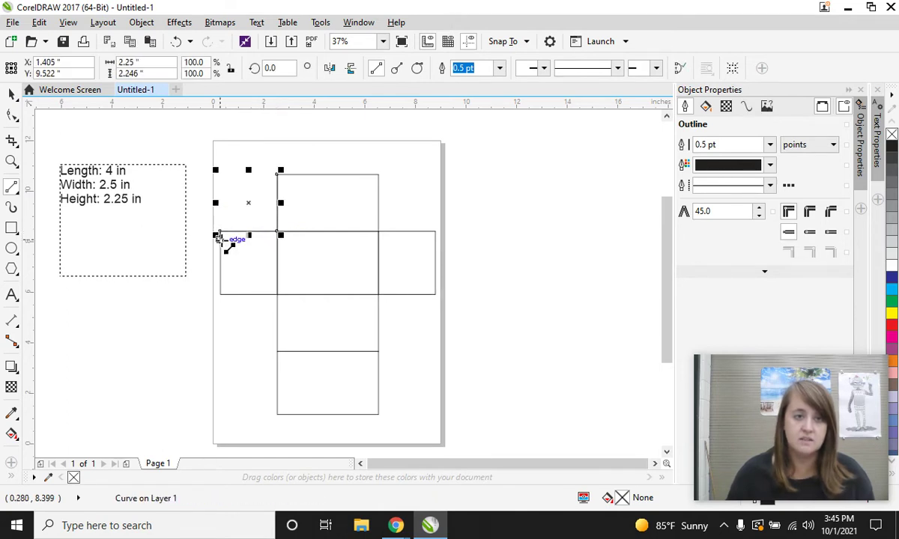
{"action": "left_click_drag", "start_coordinate": [218, 240], "coordinate": [378, 351]}
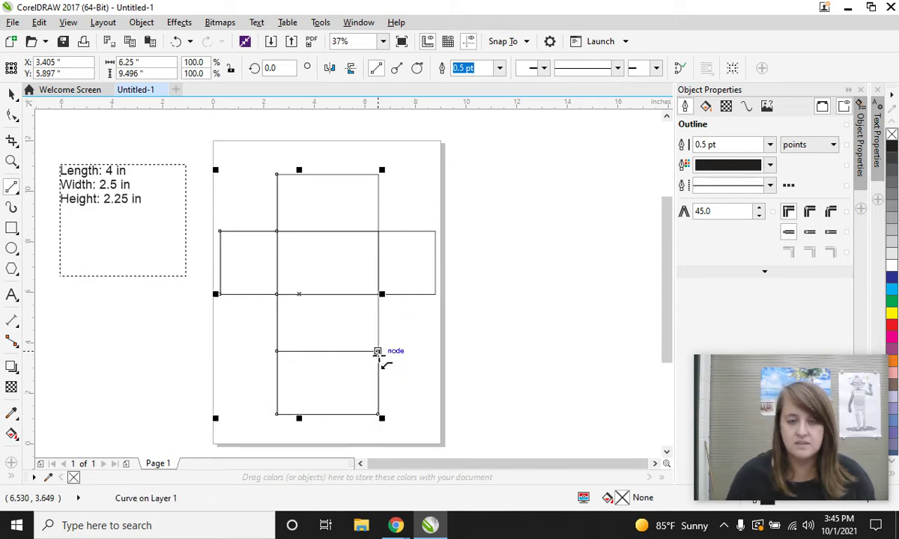
{"action": "left_click_drag", "start_coordinate": [377, 351], "coordinate": [278, 175]}
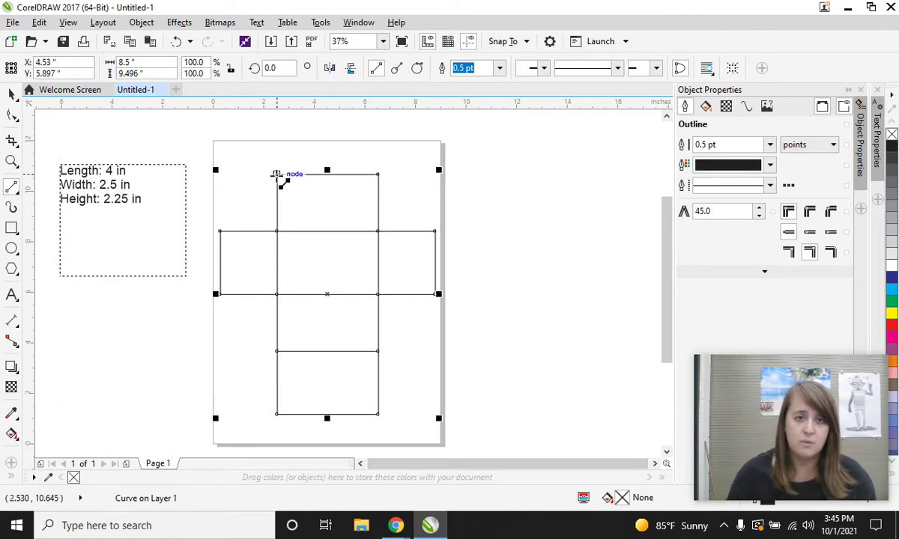
Draw the final 2-point line down the left edge, then check the vector-cutting instructions and return.
{"action": "mouse_move", "coordinate": [277, 175]}
{"action": "left_mouse_down"}
{"action": "mouse_move", "coordinate": [275, 243]}
{"action": "mouse_move", "coordinate": [277, 232]}
{"action": "mouse_move", "coordinate": [212, 232]}
{"action": "mouse_move", "coordinate": [220, 294]}
{"action": "mouse_move", "coordinate": [279, 296]}
{"action": "mouse_move", "coordinate": [276, 416]}
{"action": "mouse_move", "coordinate": [364, 422]}
{"action": "mouse_move", "coordinate": [379, 414]}
{"action": "mouse_move", "coordinate": [372, 302]}
{"action": "mouse_move", "coordinate": [379, 295]}
{"action": "mouse_move", "coordinate": [435, 295]}
{"action": "mouse_move", "coordinate": [435, 231]}
{"action": "mouse_move", "coordinate": [379, 232]}
{"action": "mouse_move", "coordinate": [378, 174]}
{"action": "mouse_move", "coordinate": [287, 184]}
{"action": "mouse_move", "coordinate": [277, 174]}
{"action": "left_mouse_up"}
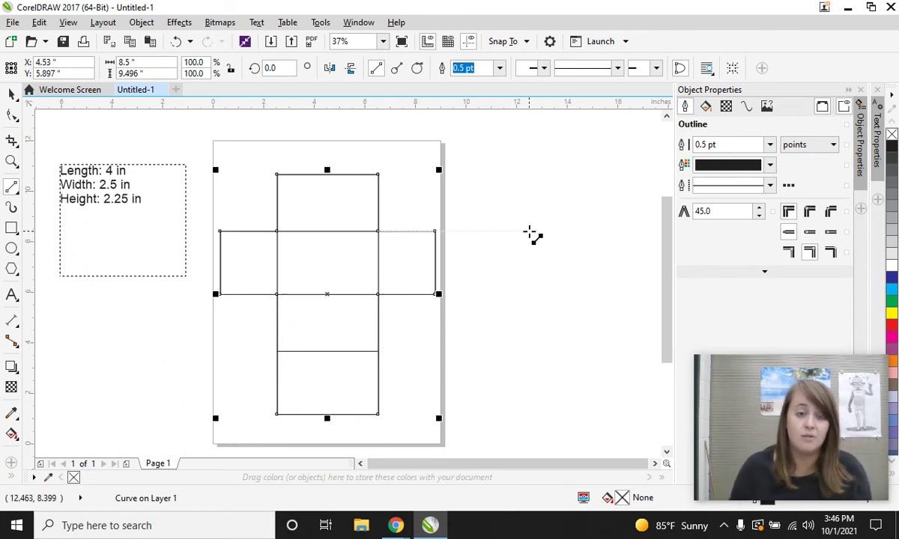
{"action": "left_click", "coordinate": [12, 95]}
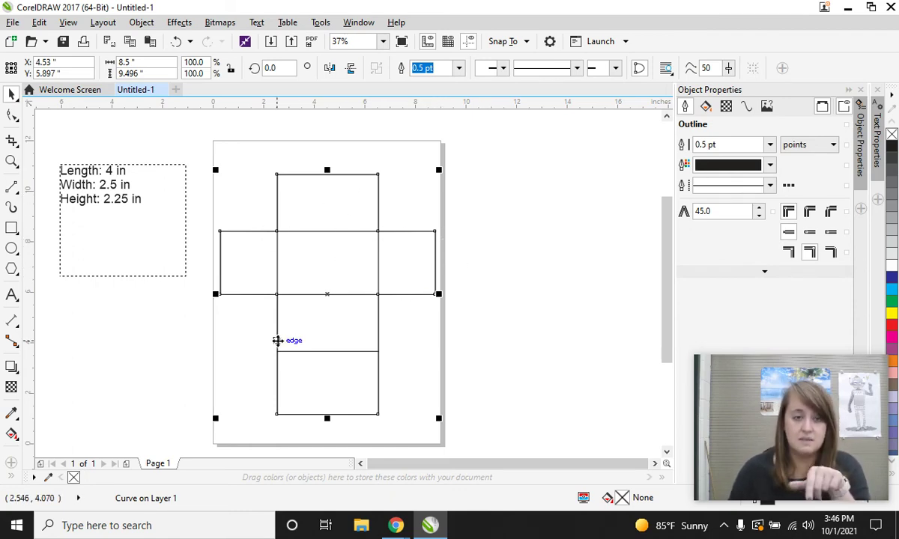
{"action": "mouse_move", "coordinate": [421, 531]}
{"action": "left_click", "coordinate": [292, 450]}
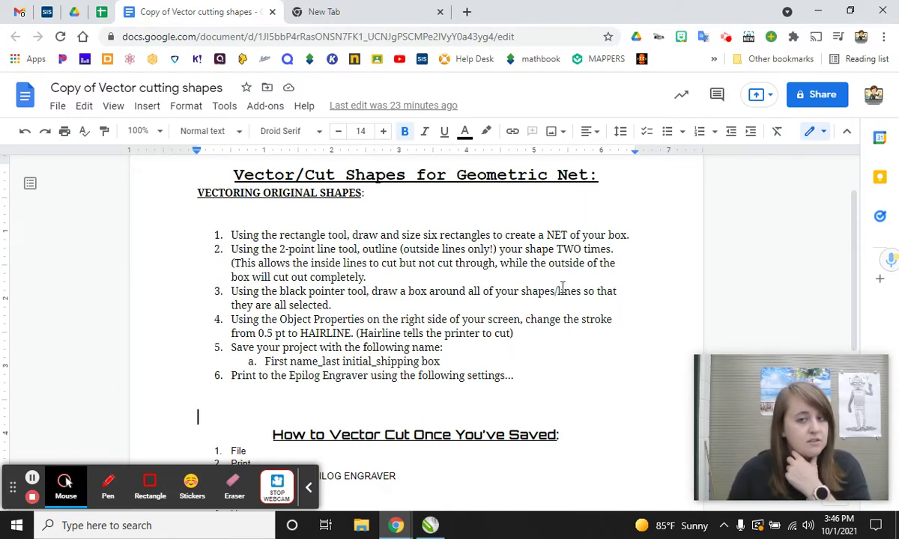
{"action": "mouse_move", "coordinate": [430, 525]}
{"action": "left_click", "coordinate": [405, 442]}
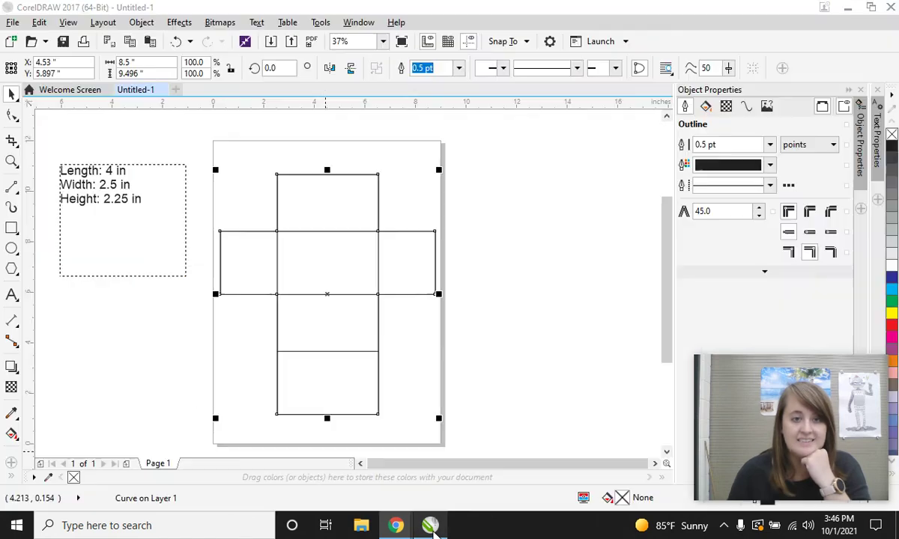
Change all eight box-net rectangles and lines from 0.5 pt to Hairline outline width in Object Properties.
{"action": "left_click", "coordinate": [193, 114]}
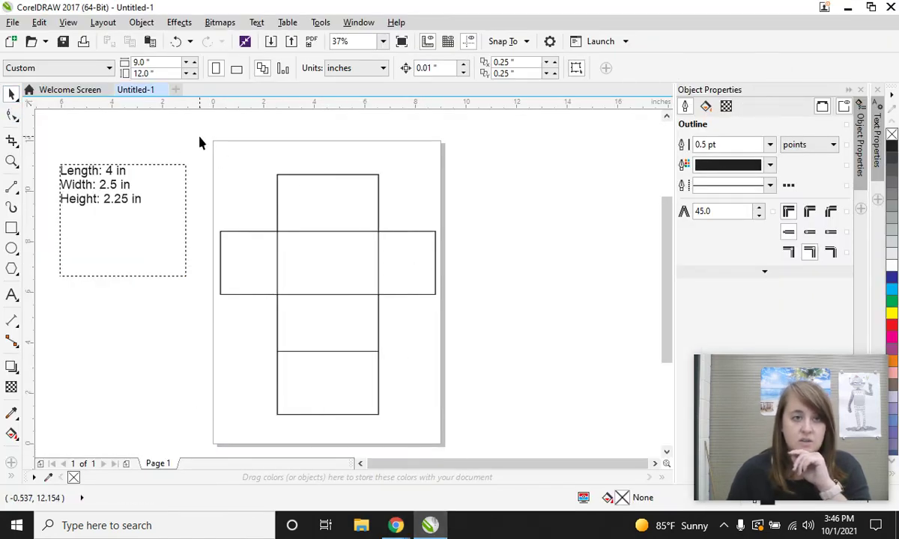
{"action": "left_click_drag", "start_coordinate": [199, 137], "coordinate": [461, 429]}
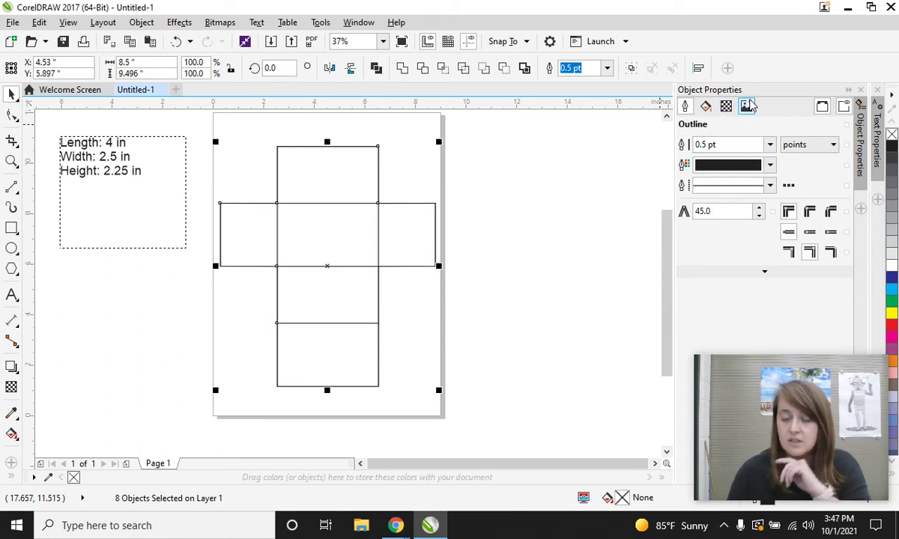
{"action": "left_click", "coordinate": [140, 22]}
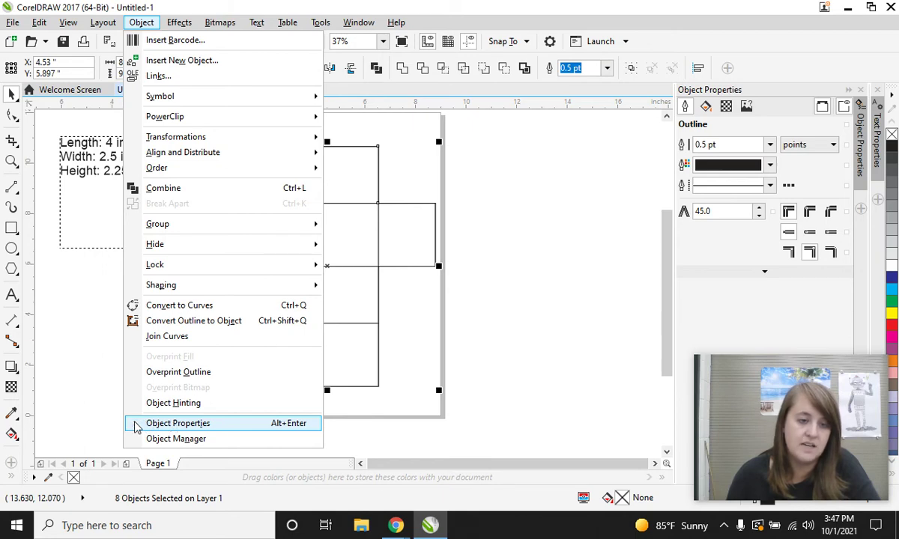
{"action": "left_click", "coordinate": [177, 423]}
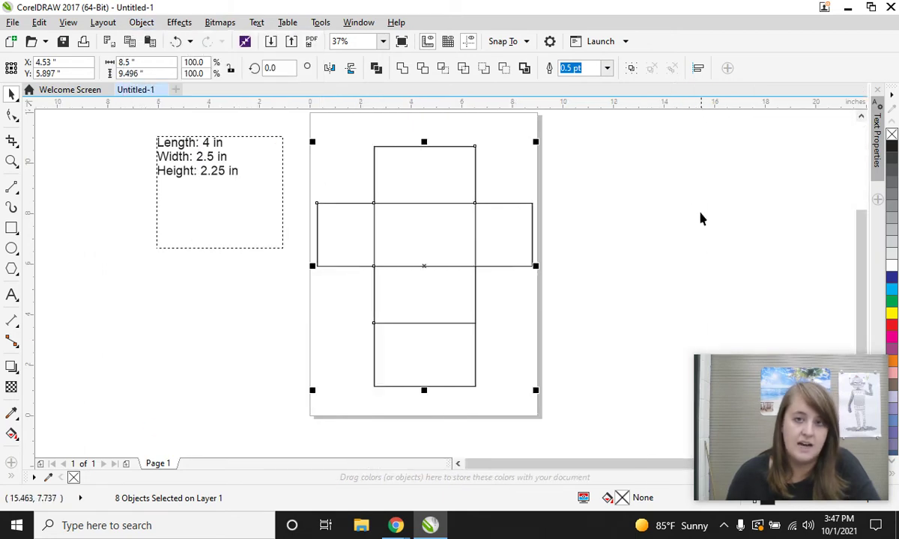
{"action": "left_click", "coordinate": [148, 23]}
{"action": "left_click", "coordinate": [166, 426]}
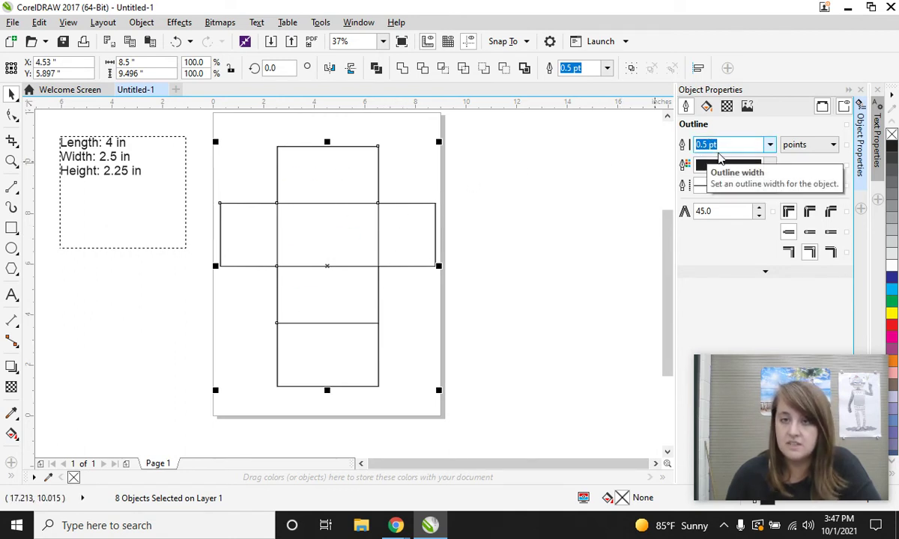
{"action": "left_click", "coordinate": [770, 145]}
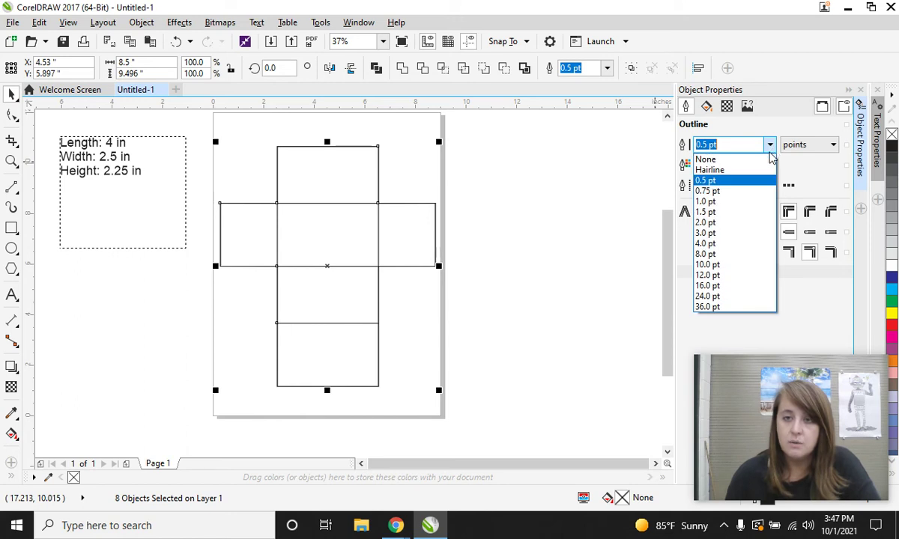
{"action": "left_click", "coordinate": [720, 171]}
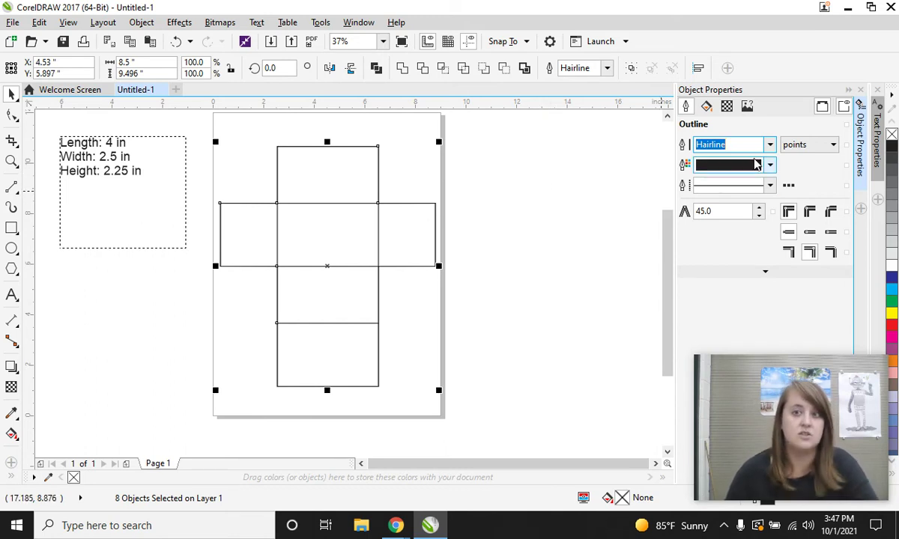
{"action": "left_click", "coordinate": [503, 239]}
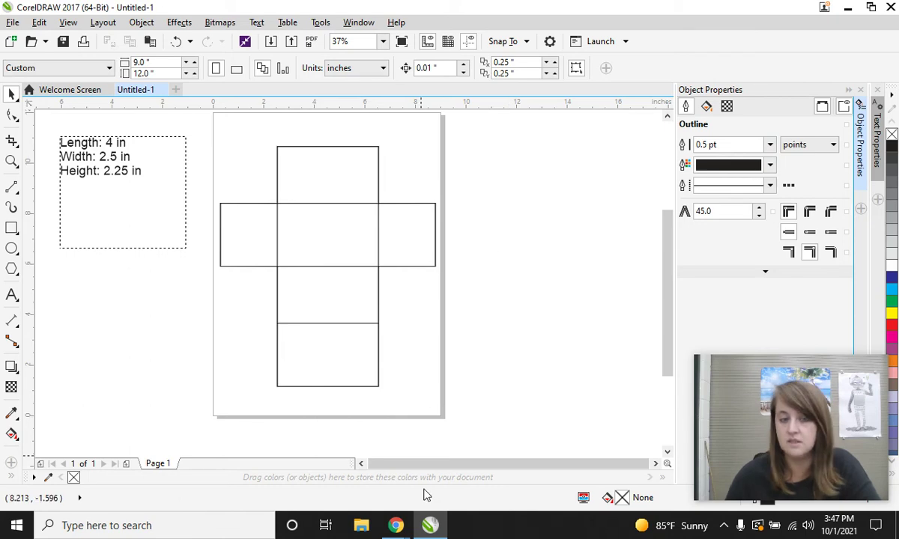
{"action": "left_click", "coordinate": [402, 525]}
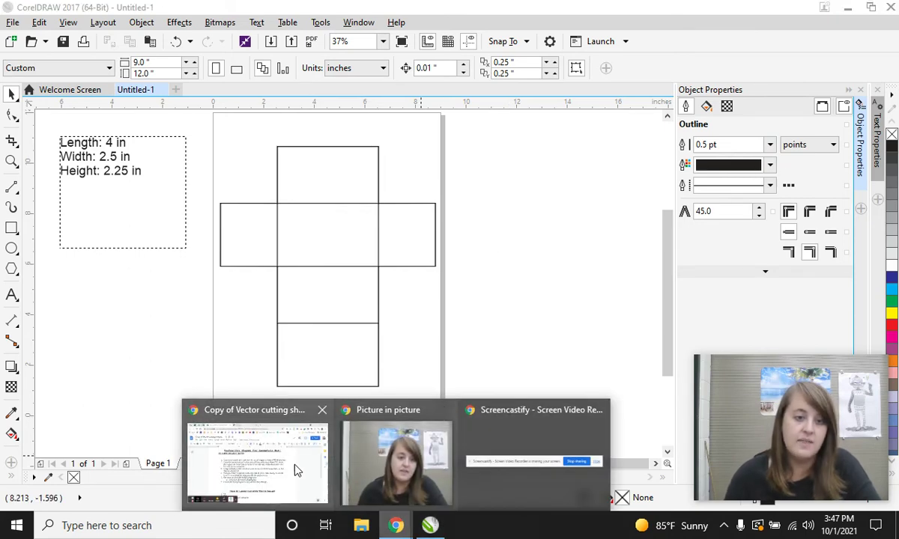
{"action": "left_click", "coordinate": [273, 442]}
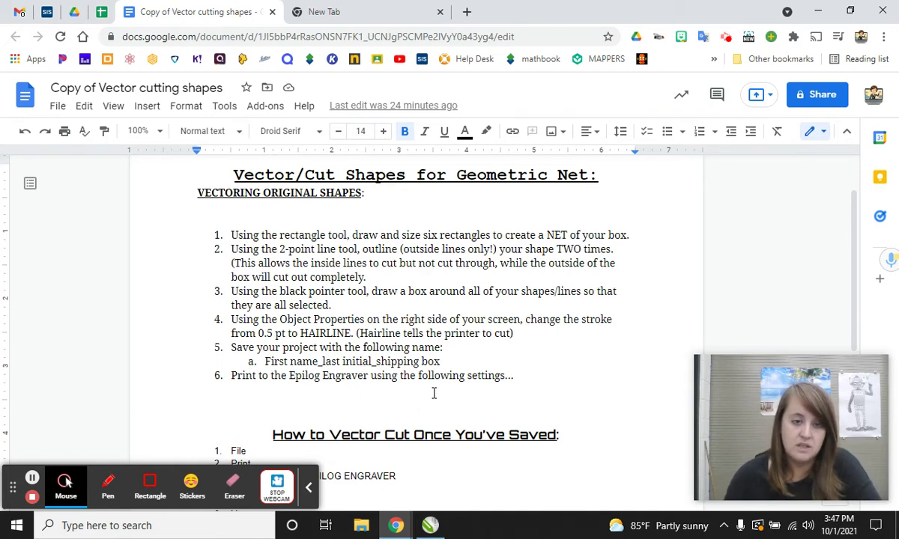
{"action": "scroll", "coordinate": [557, 387], "scroll_direction": "down", "scroll_amount": 5}
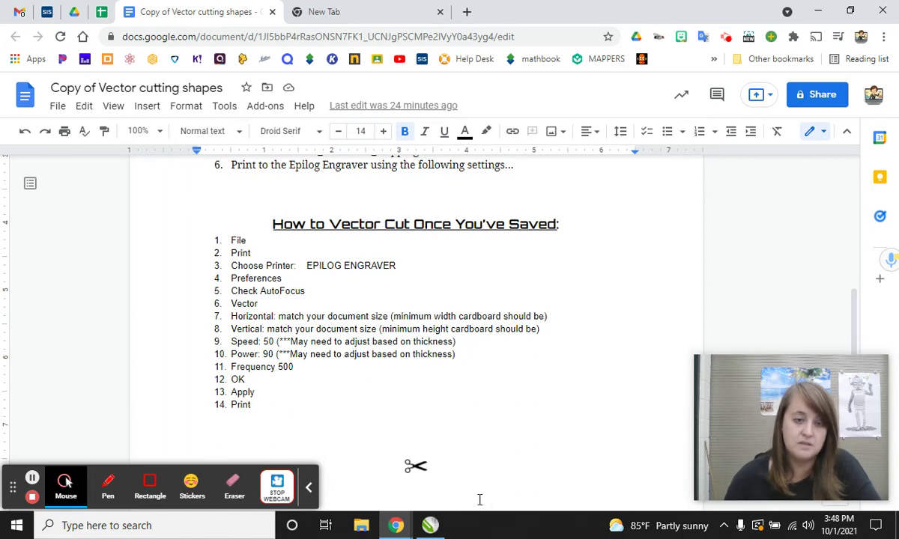
{"action": "left_click", "coordinate": [430, 526]}
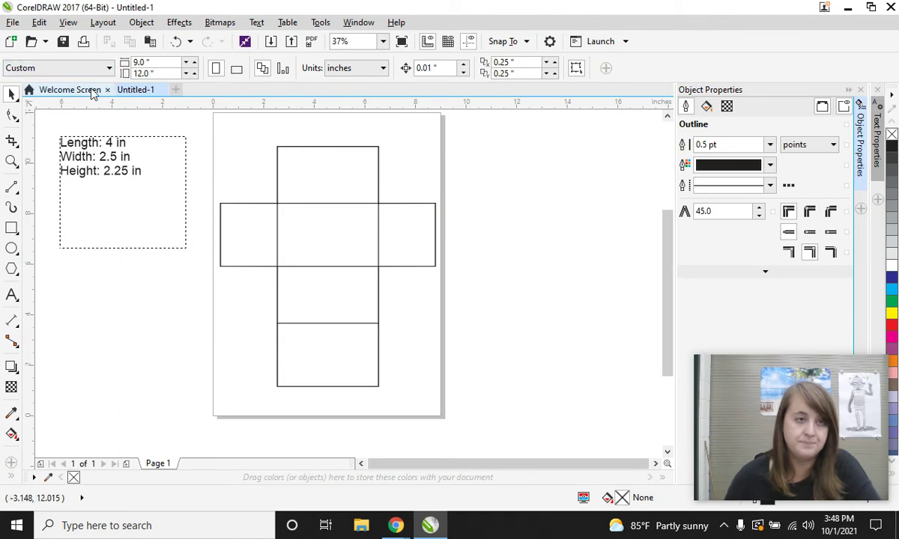
Delete the Length/Width/Height text and choose Epilog Engraver WinX64 as the printer.
{"action": "left_click", "coordinate": [123, 142]}
{"action": "key", "text": "Delete"}
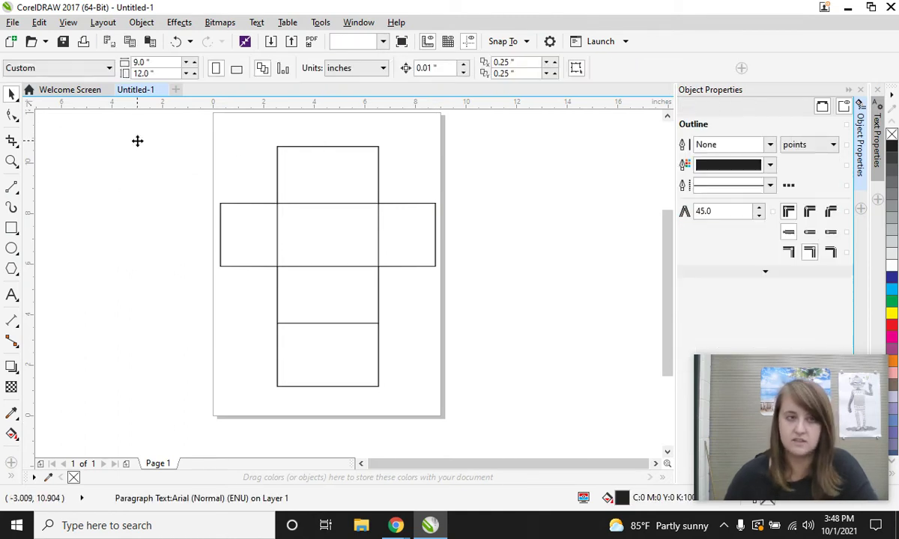
{"action": "left_click", "coordinate": [13, 22]}
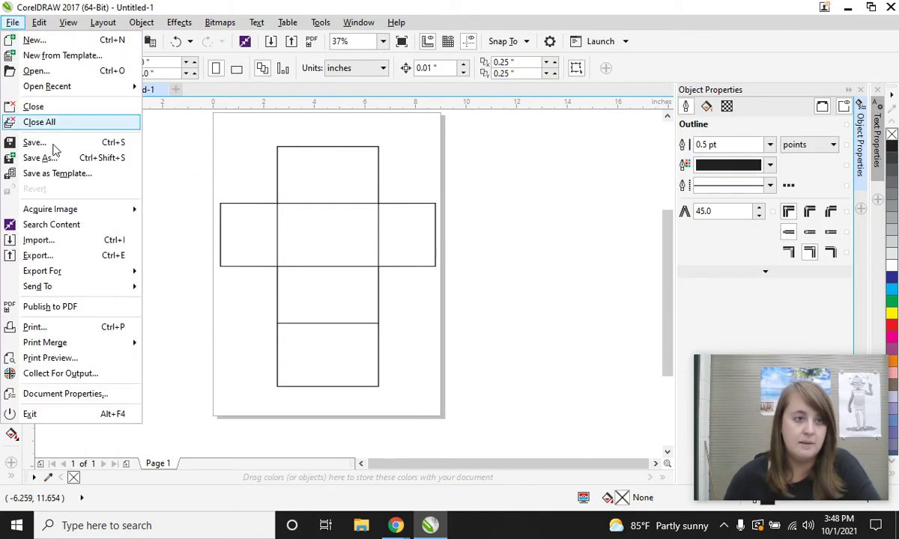
{"action": "left_click", "coordinate": [38, 329]}
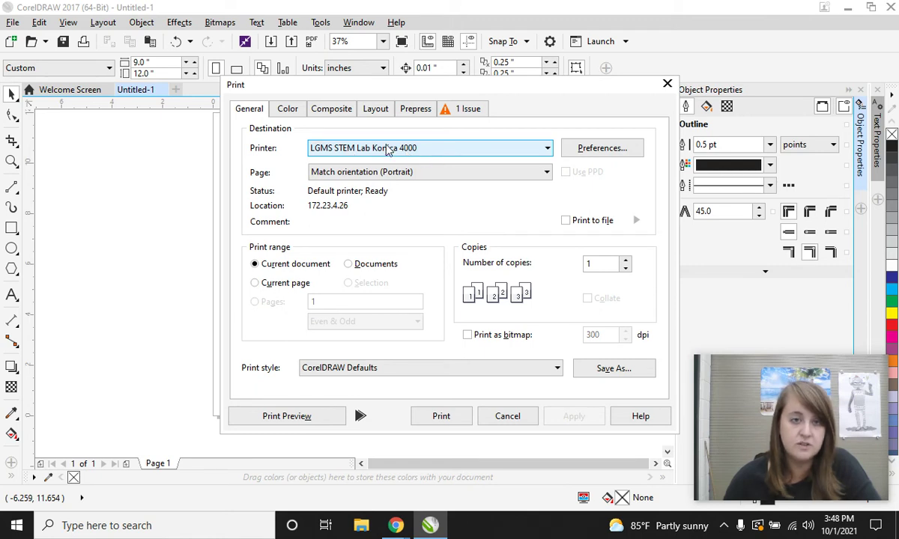
{"action": "left_click", "coordinate": [480, 155]}
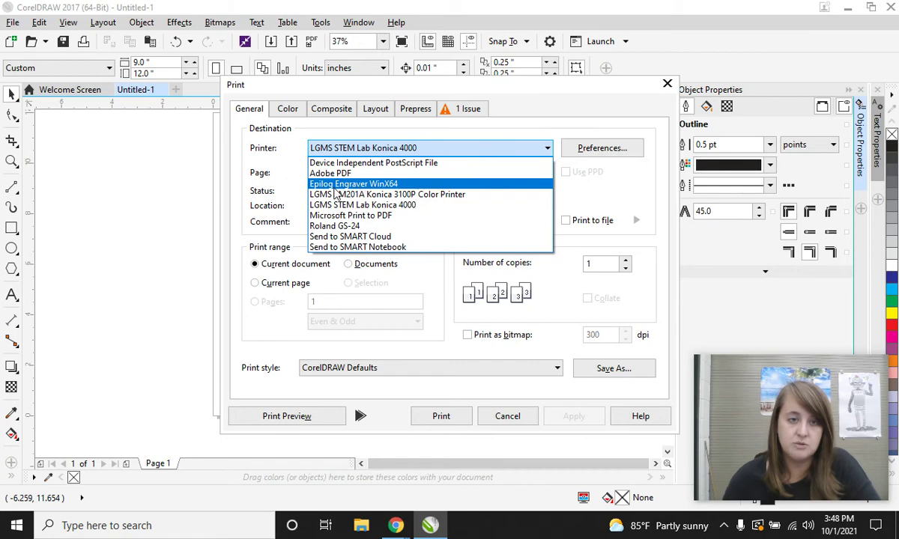
{"action": "left_click", "coordinate": [419, 184]}
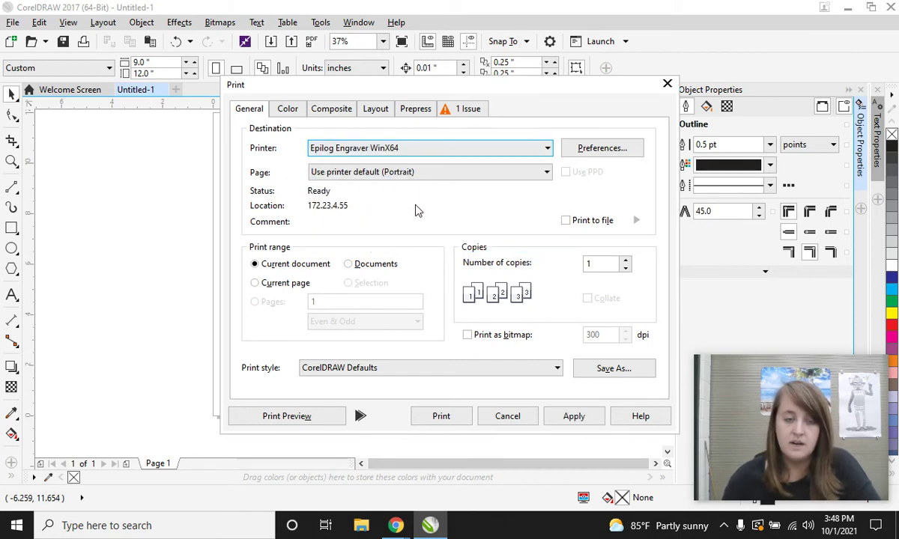
Set the engraver preferences to Auto Focus and a Vector job, and confirm.
{"action": "left_click", "coordinate": [592, 149]}
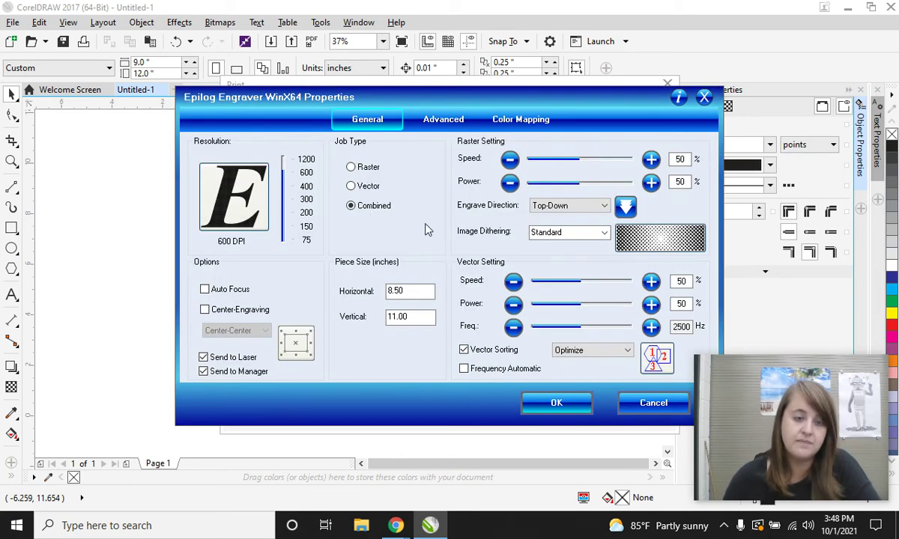
{"action": "left_click", "coordinate": [205, 290]}
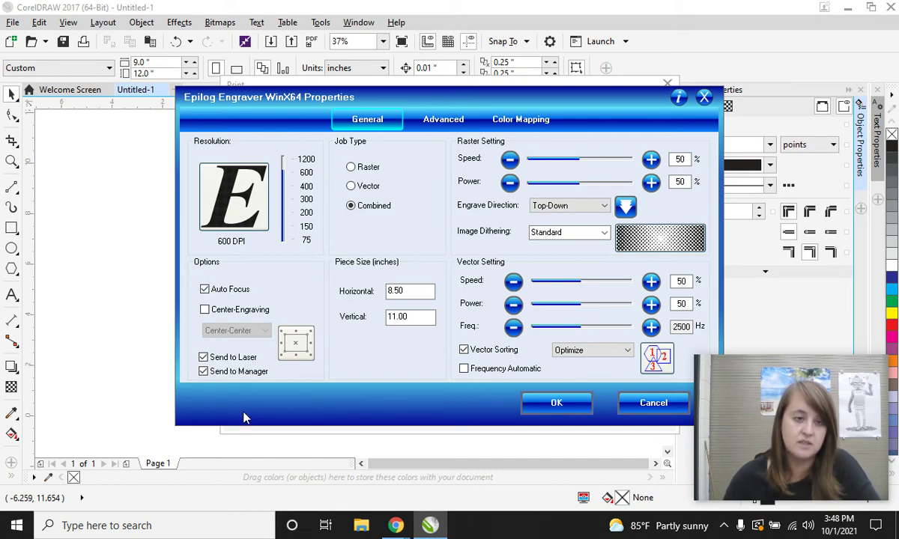
{"action": "left_click", "coordinate": [354, 190]}
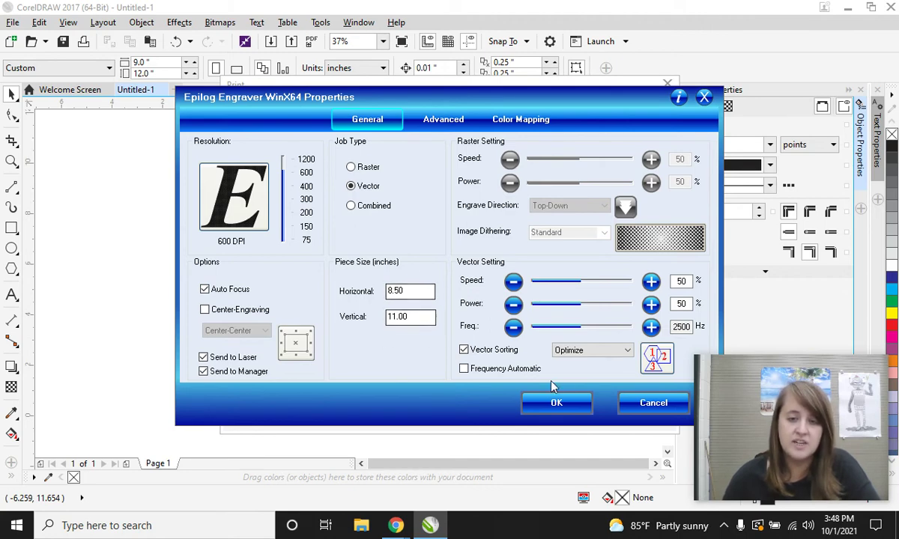
{"action": "left_click", "coordinate": [562, 400]}
Close the print setup and select the whole box net.
{"action": "left_click", "coordinate": [521, 418]}
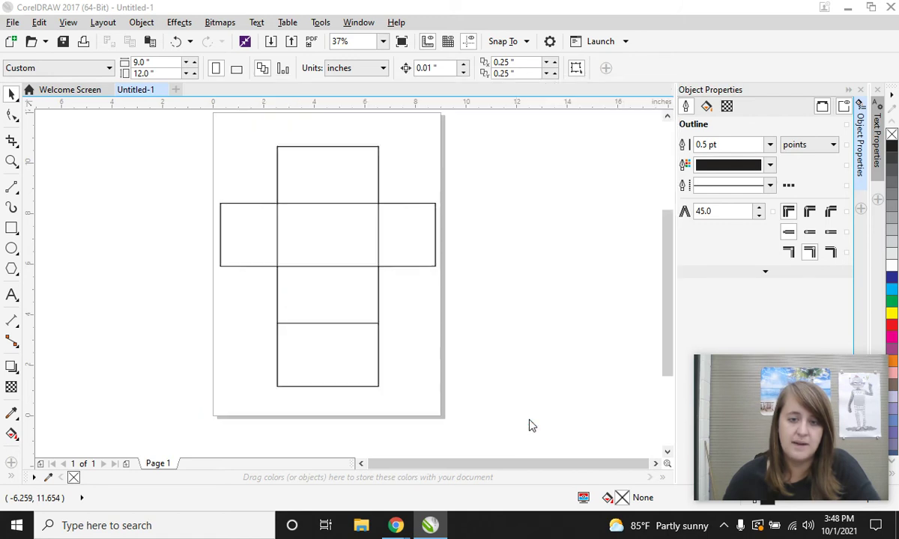
{"action": "left_click", "coordinate": [320, 147]}
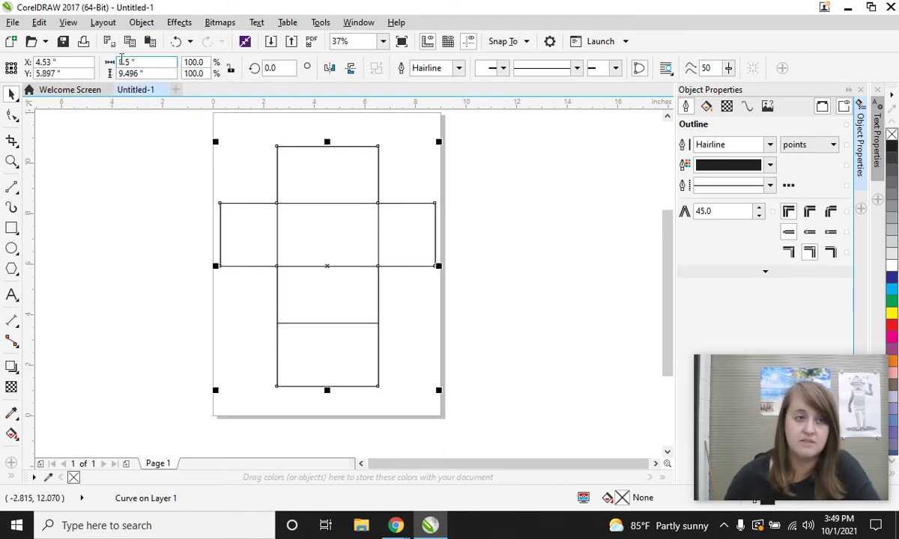
Choose Epilog Engraver WinX64 as the printer in the Print dialog.
{"action": "left_click", "coordinate": [13, 22]}
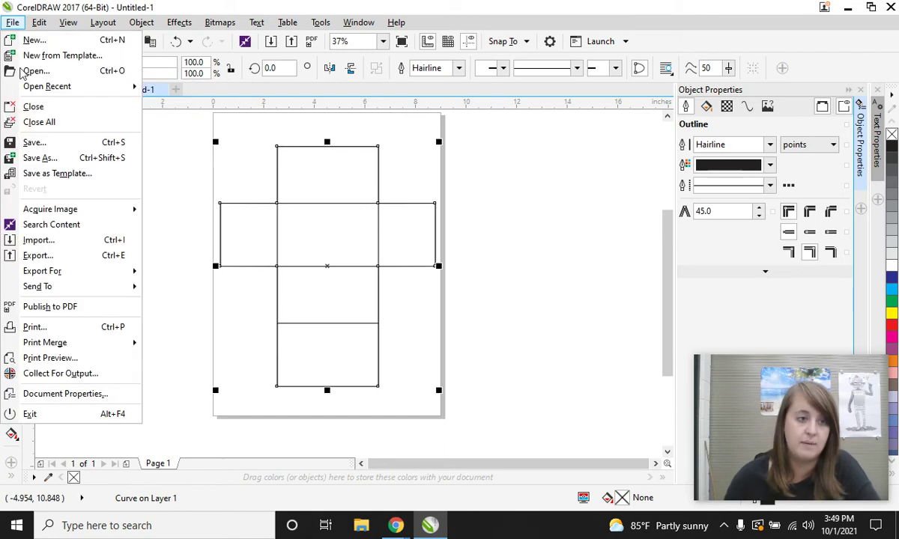
{"action": "left_click", "coordinate": [61, 347]}
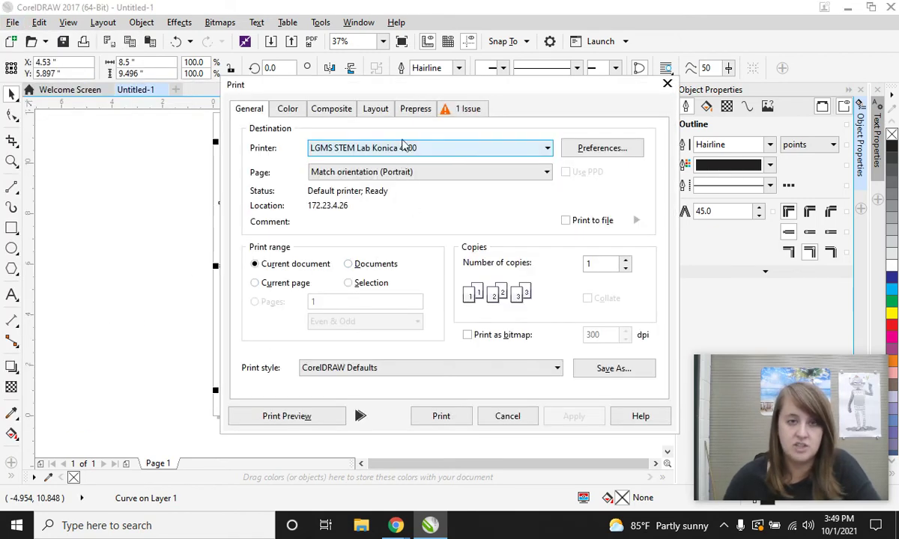
{"action": "left_click", "coordinate": [334, 148]}
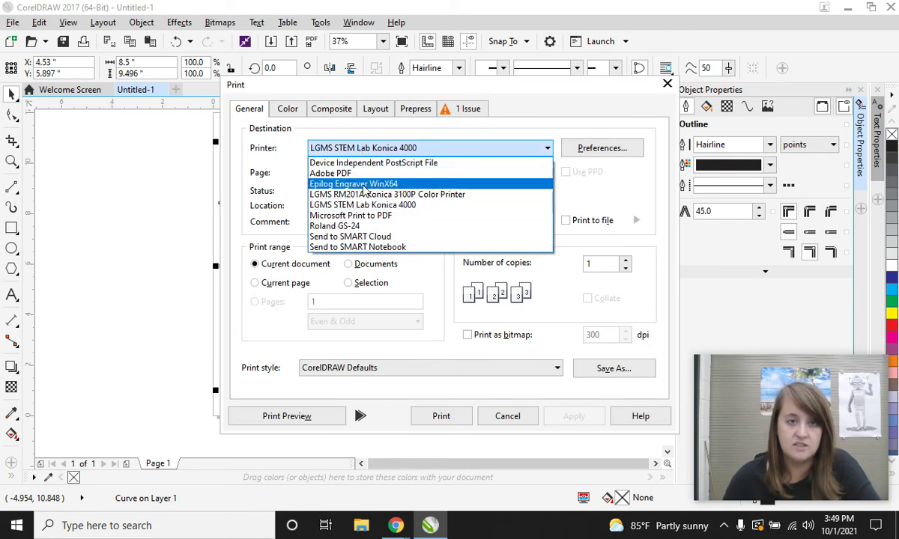
{"action": "left_click", "coordinate": [364, 188]}
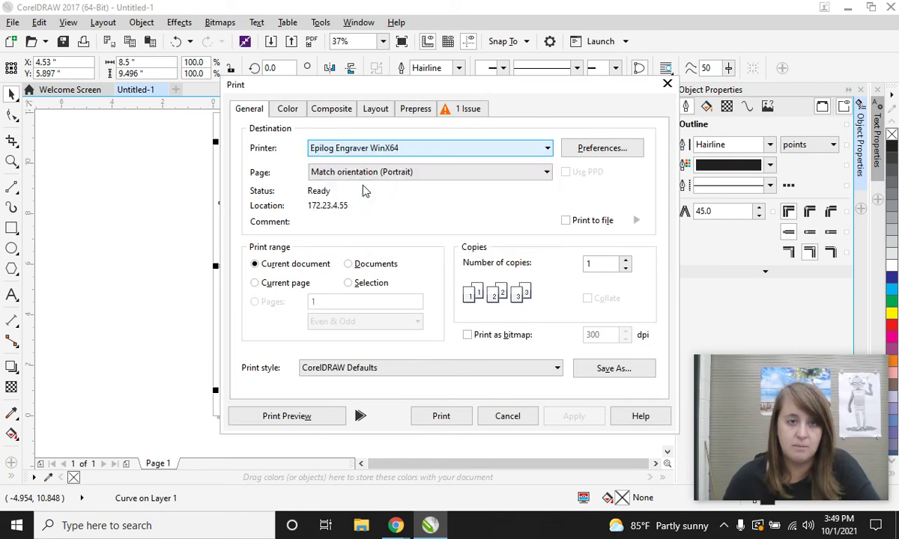
{"action": "left_click", "coordinate": [614, 149]}
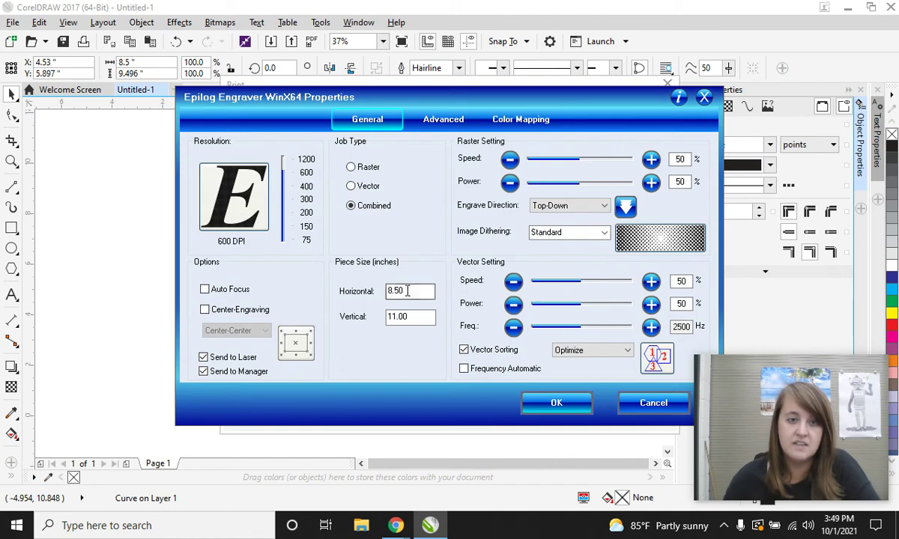
Set the engraver piece size to 9 by 10 inches with Auto Focus on.
{"action": "left_click_drag", "start_coordinate": [397, 291], "coordinate": [363, 288]}
{"action": "type", "text": "9"}
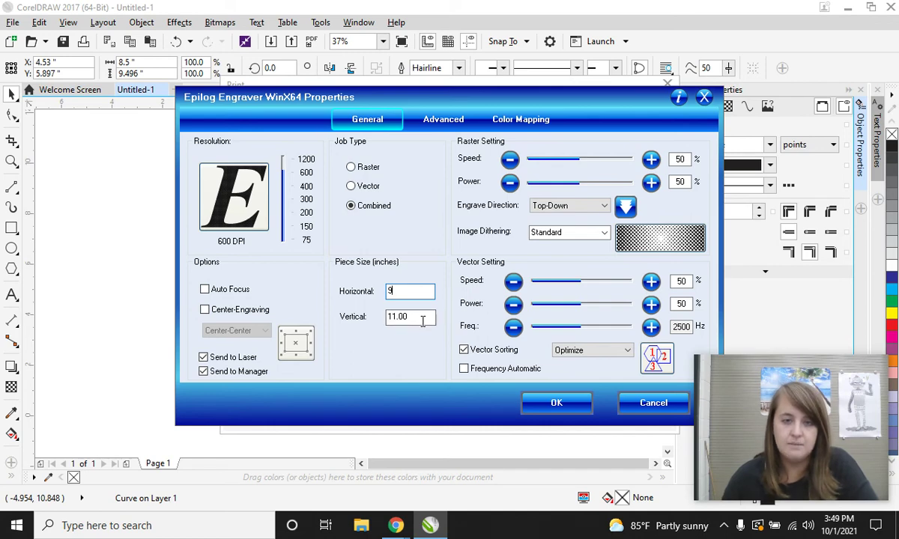
{"action": "left_click_drag", "start_coordinate": [423, 317], "coordinate": [363, 316]}
{"action": "type", "text": "10"}
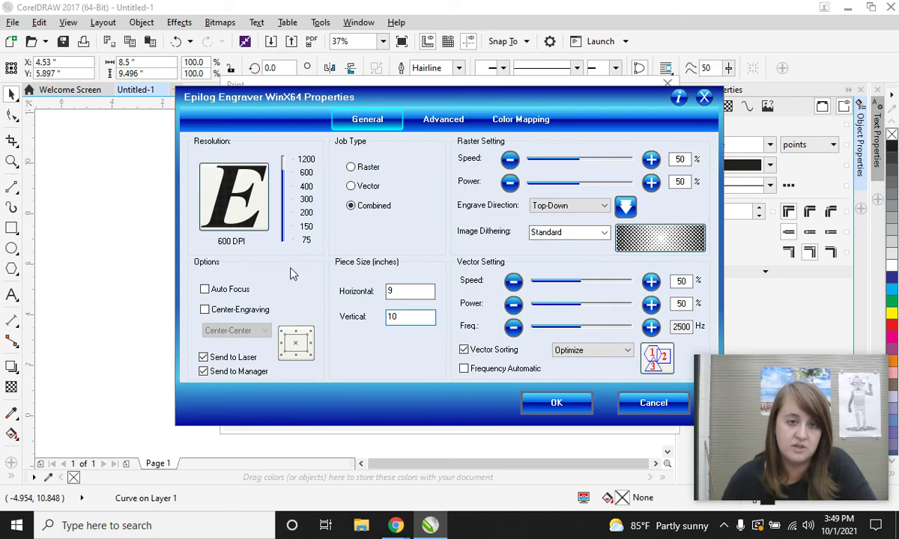
{"action": "left_click", "coordinate": [204, 291]}
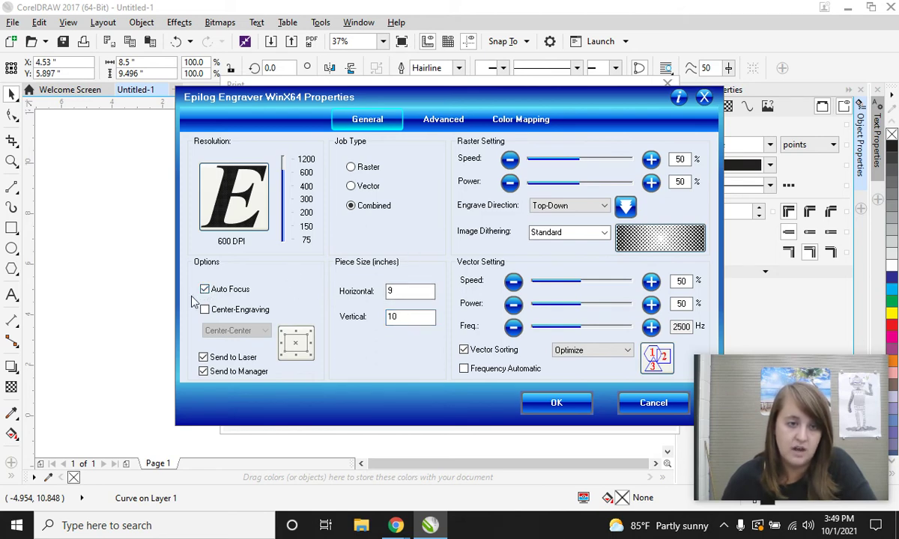
Make it a Vector job with vector power 90% and frequency 500 Hz.
{"action": "left_click", "coordinate": [351, 186]}
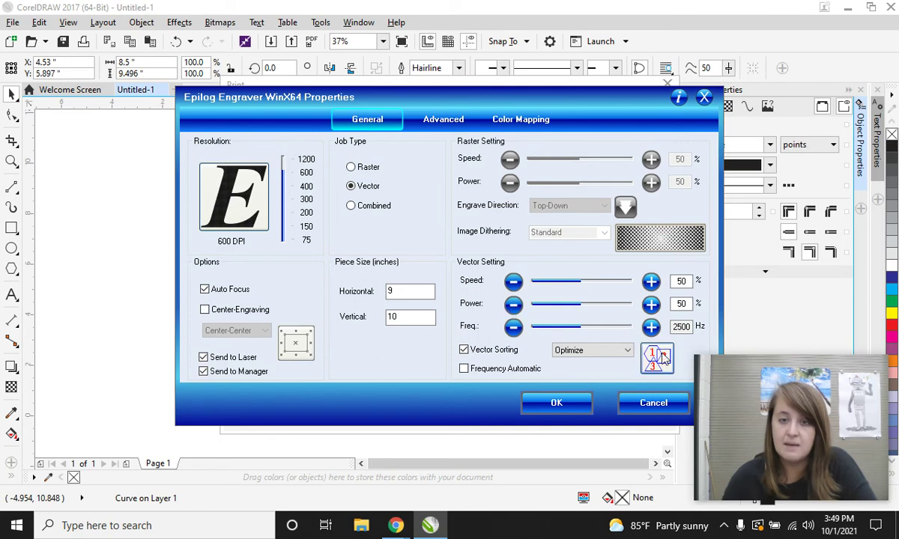
{"action": "double_click", "coordinate": [690, 304]}
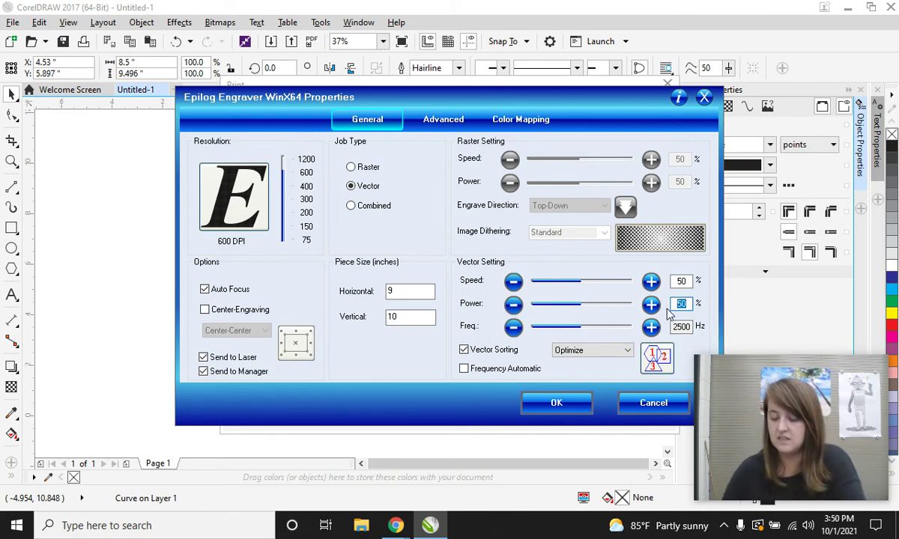
{"action": "type", "text": "90"}
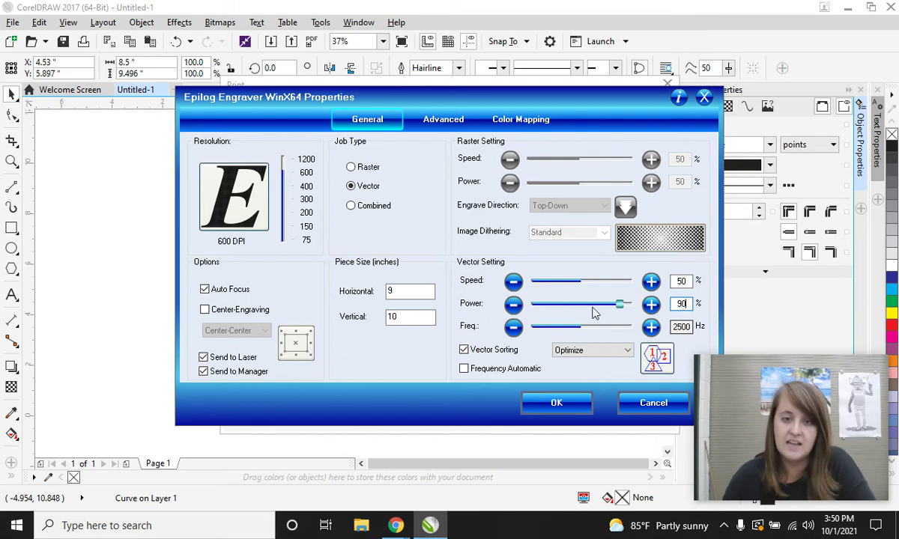
{"action": "left_click_drag", "start_coordinate": [582, 331], "coordinate": [537, 330]}
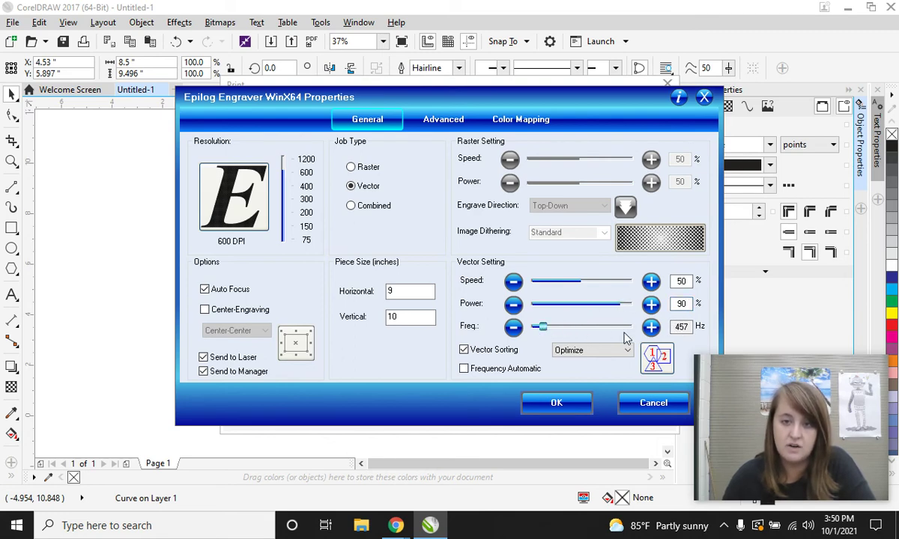
{"action": "left_click", "coordinate": [649, 334]}
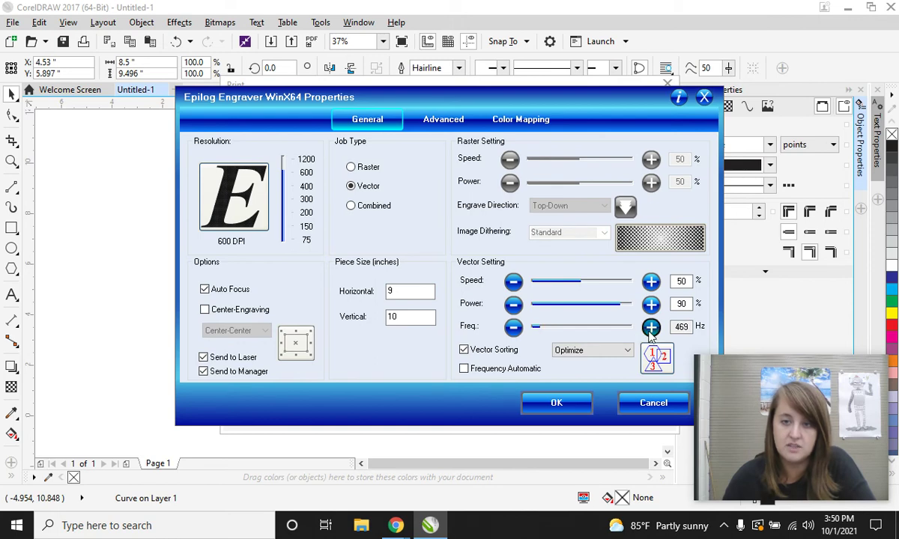
{"action": "left_click", "coordinate": [649, 330]}
{"action": "left_click", "coordinate": [649, 331]}
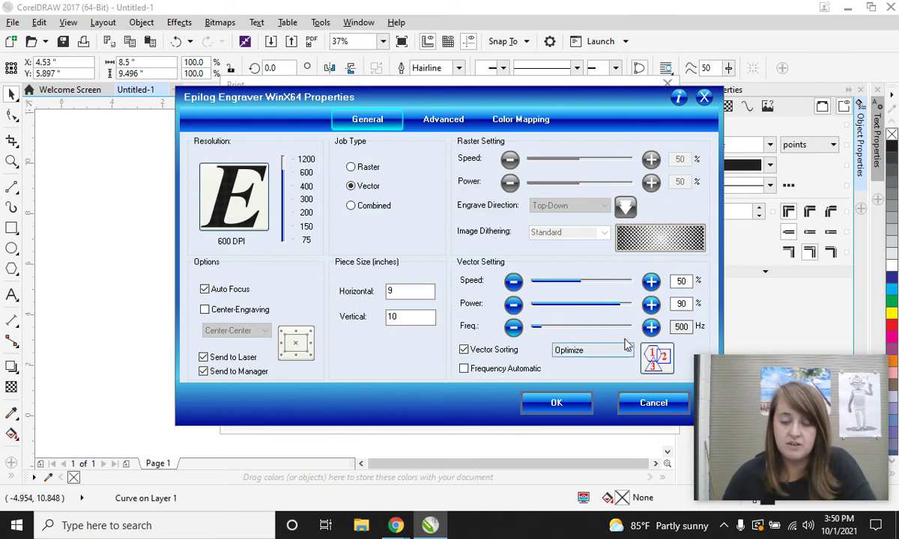
Confirm and apply the engraver settings, then print the box net to the Epilog engraver.
{"action": "left_click", "coordinate": [557, 404]}
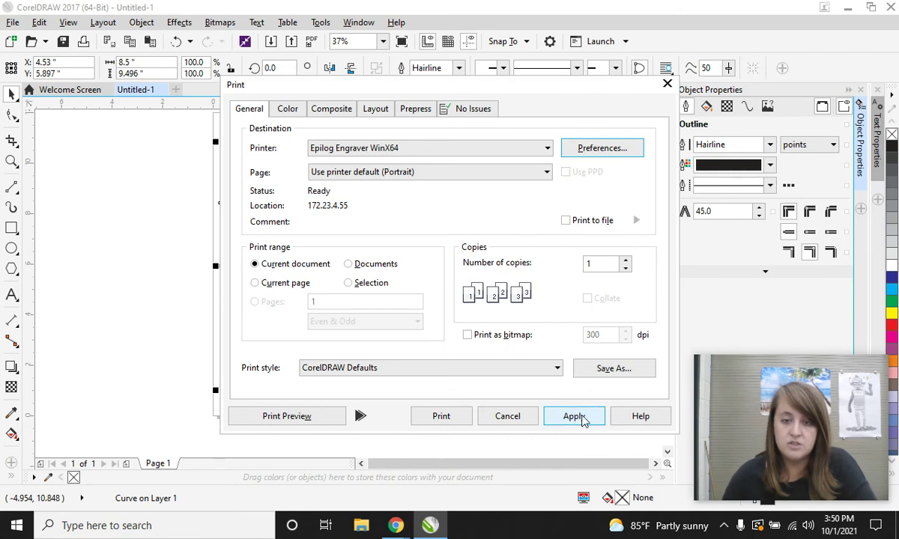
{"action": "left_click", "coordinate": [579, 418]}
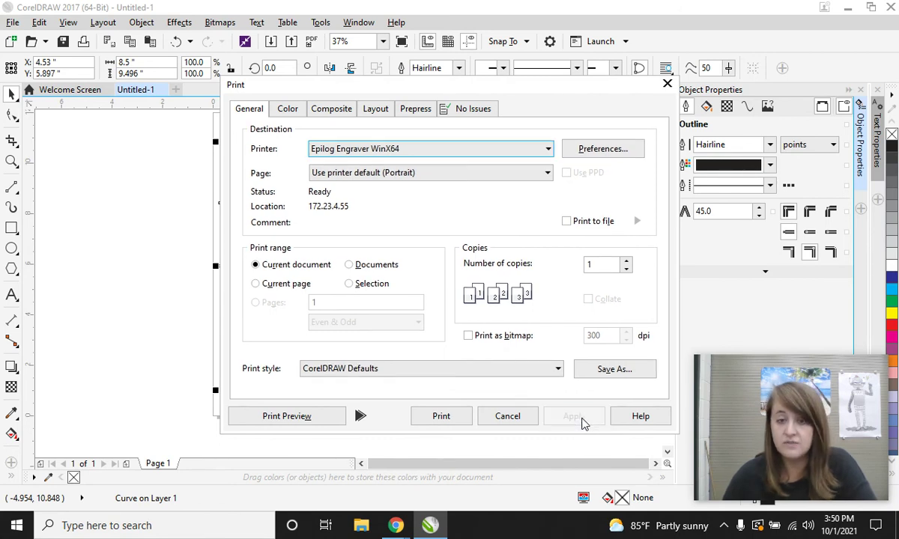
{"action": "left_click", "coordinate": [450, 419]}
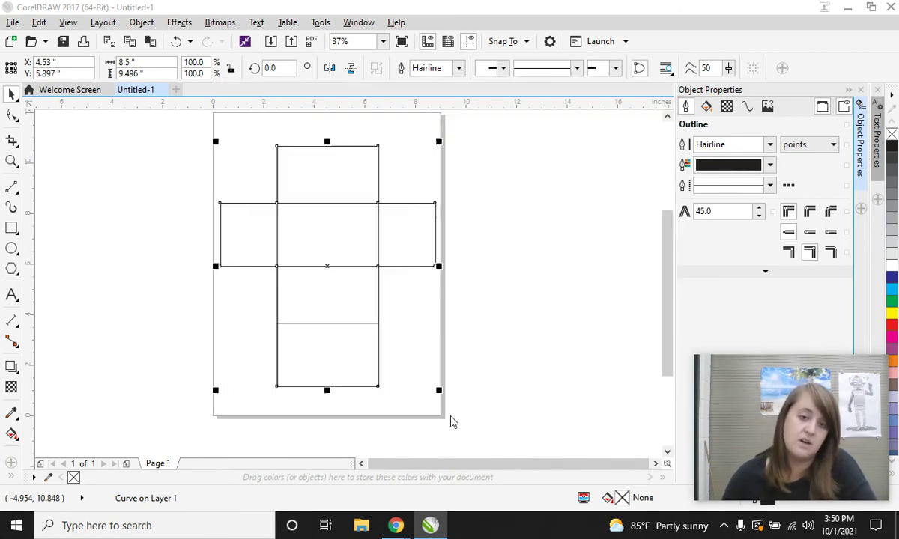